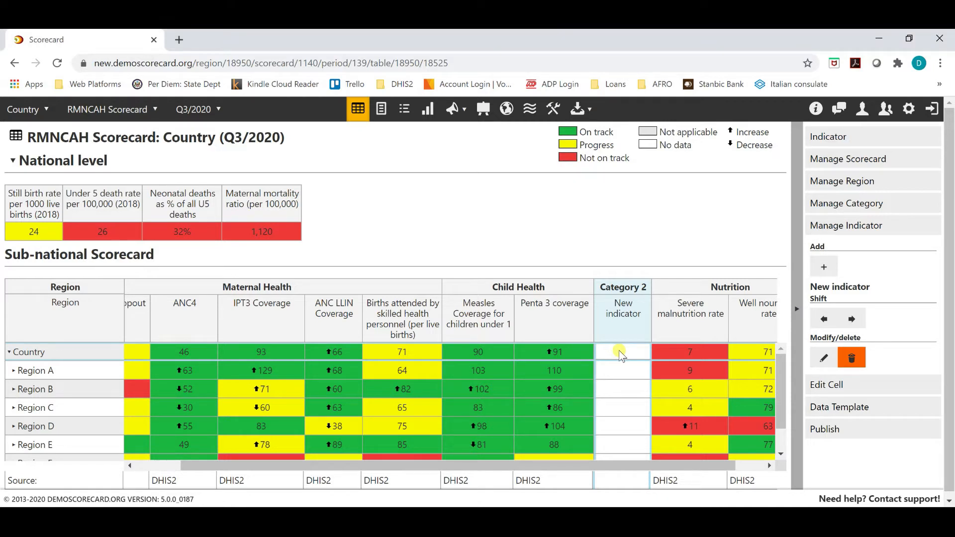
# Start a new active column of type Indicator named "% of pregnant women who received LLIN at ANC".
pyautogui.click(823, 267)
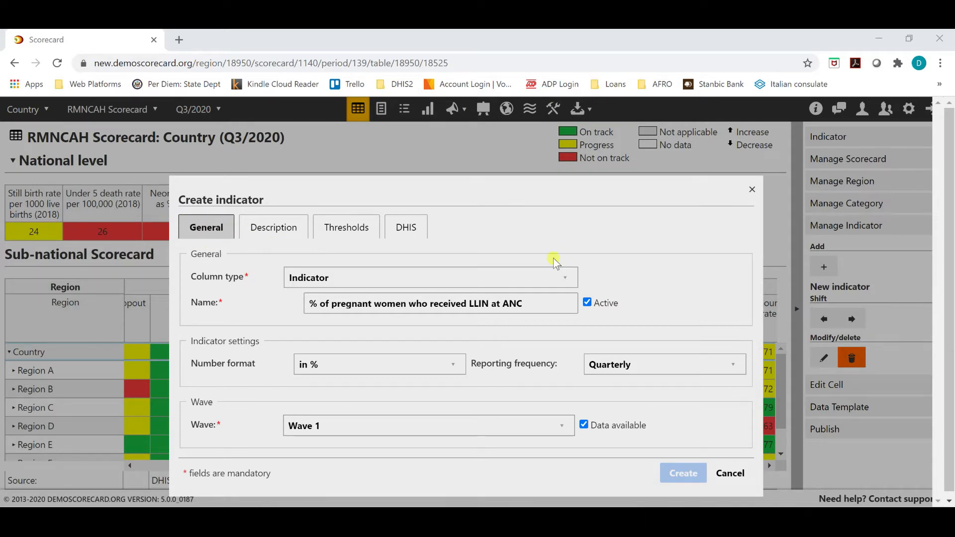
pyautogui.click(566, 277)
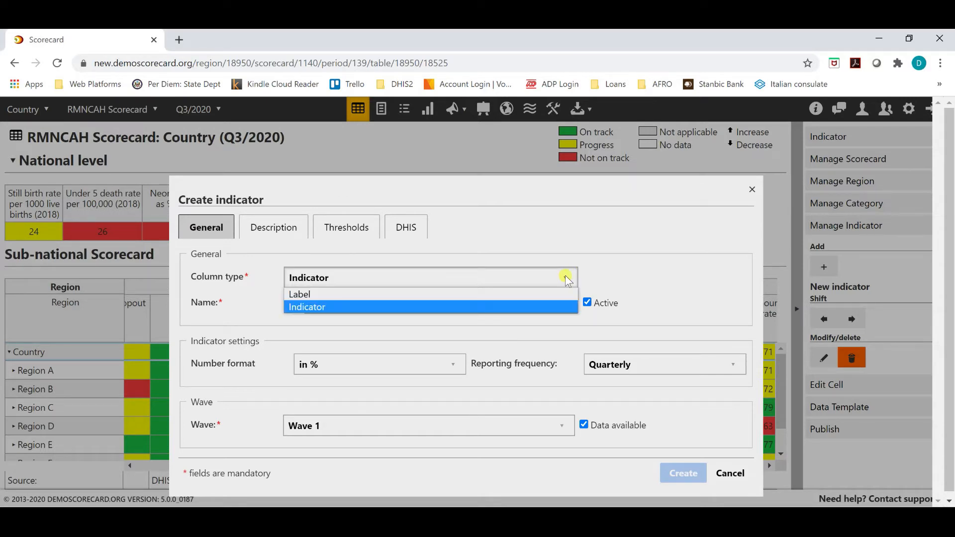
pyautogui.click(554, 305)
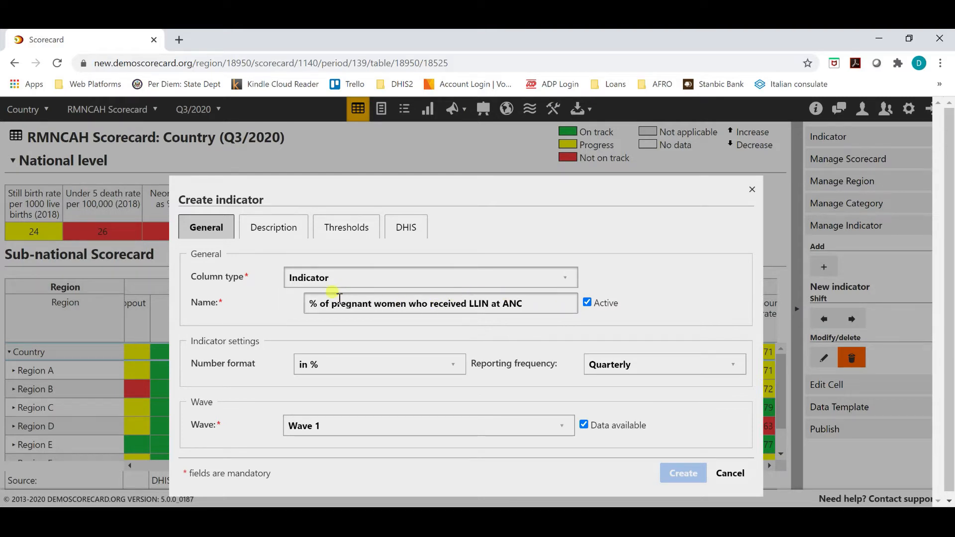
pyautogui.moveTo(308, 303); pyautogui.dragTo(530, 307)
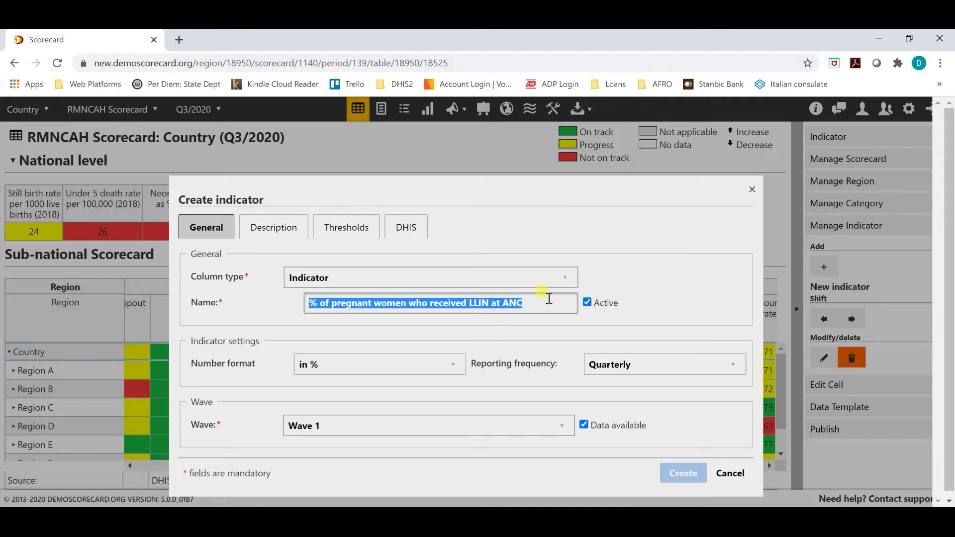
pyautogui.click(550, 298)
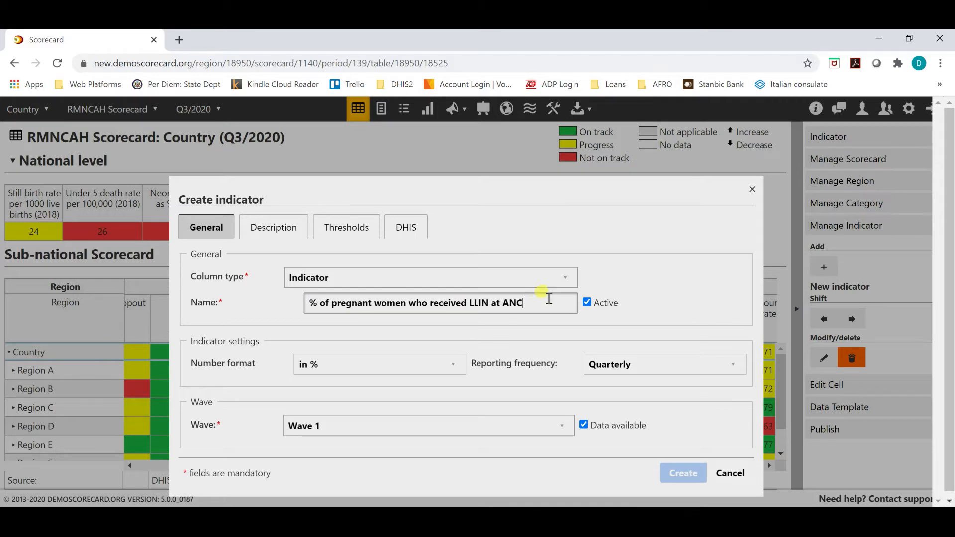
pyautogui.click(586, 304)
pyautogui.click(586, 304)
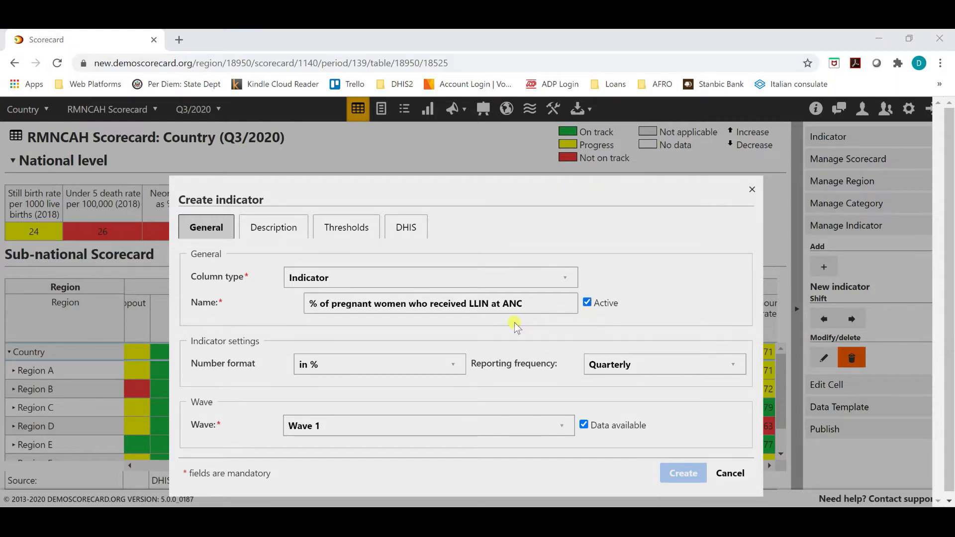
# Review the number format, reporting frequency and wave options available for the new indicator.
pyautogui.click(411, 369)
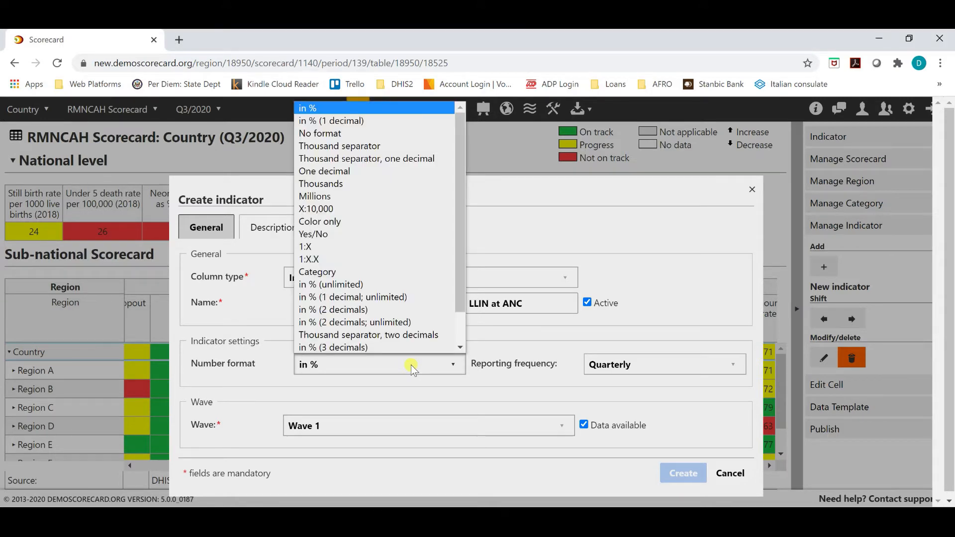
pyautogui.scroll(-1, 418, 299)
pyautogui.scroll(1, 411, 199)
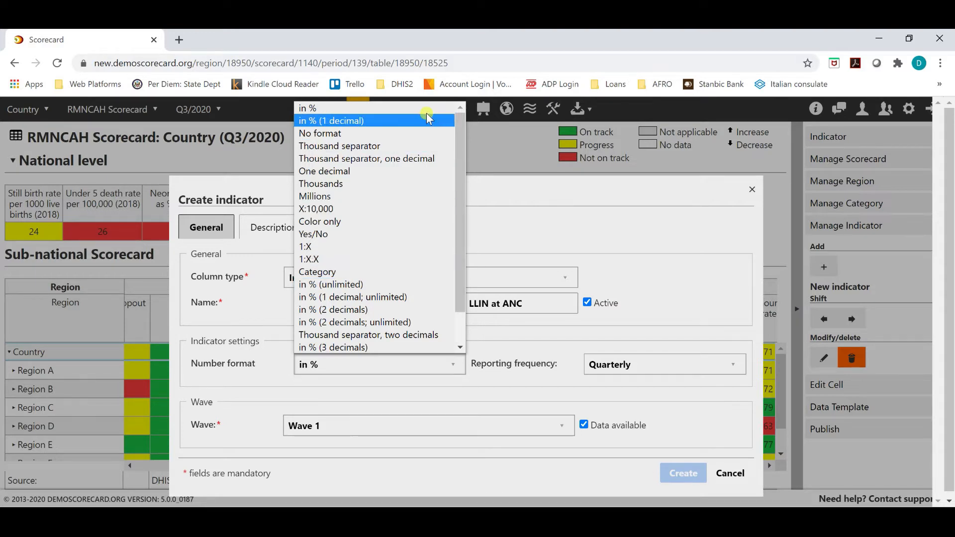
pyautogui.click(503, 337)
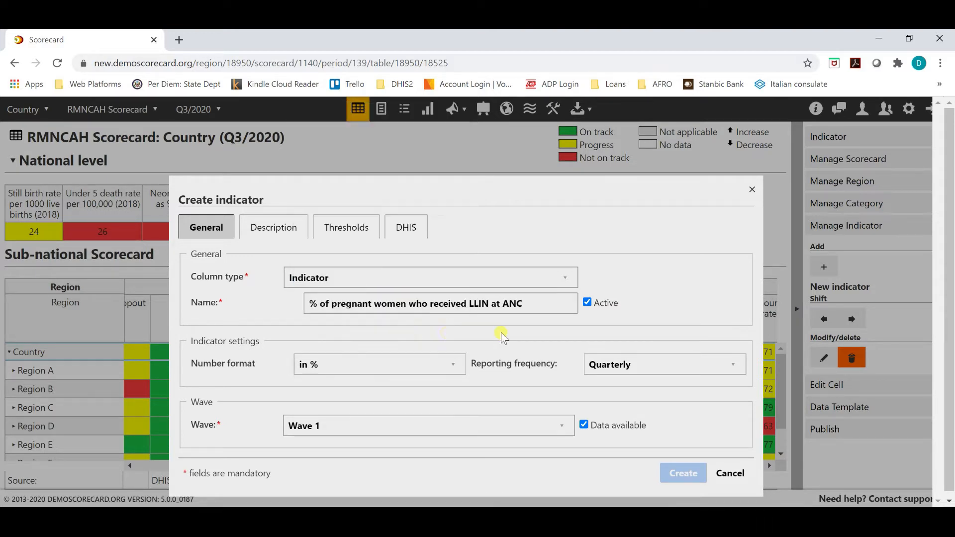
pyautogui.click(698, 371)
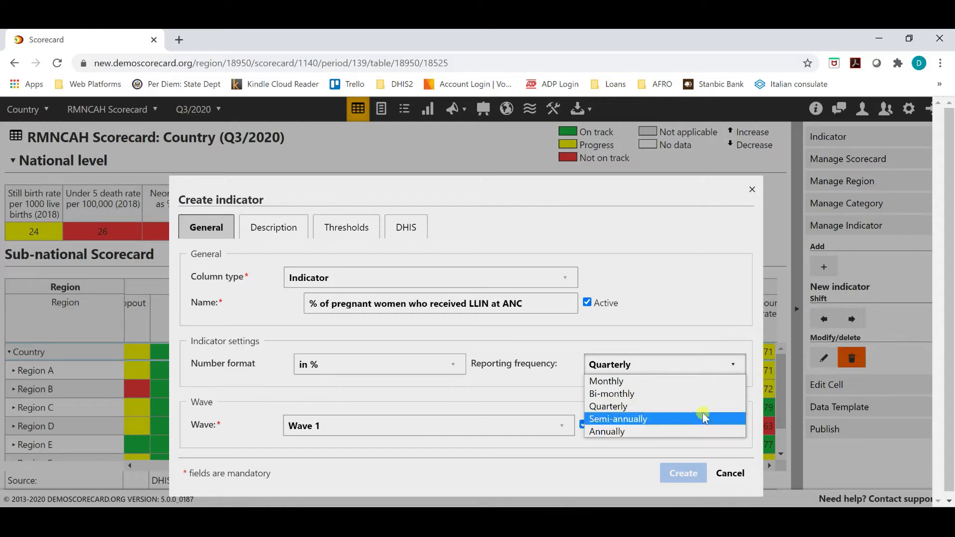
pyautogui.click(742, 352)
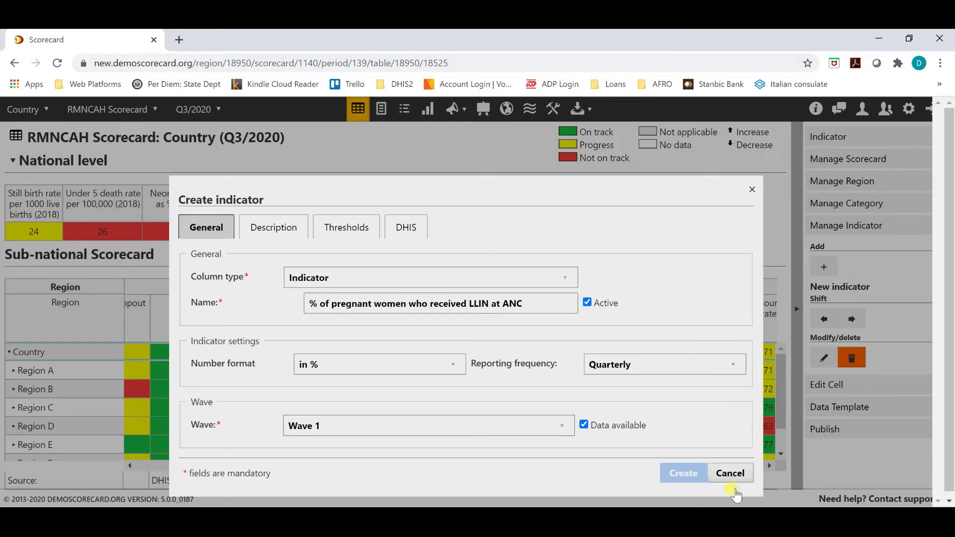
pyautogui.click(554, 427)
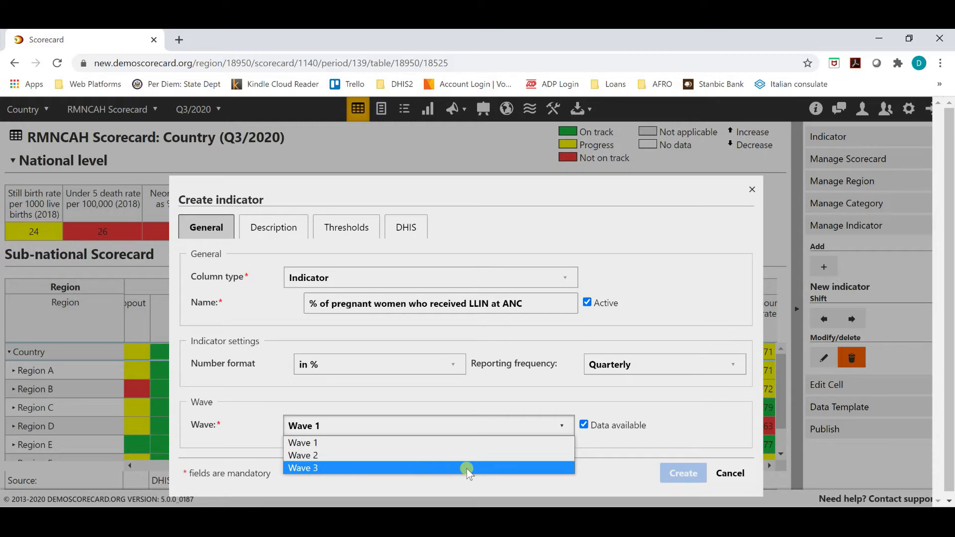
pyautogui.click(607, 441)
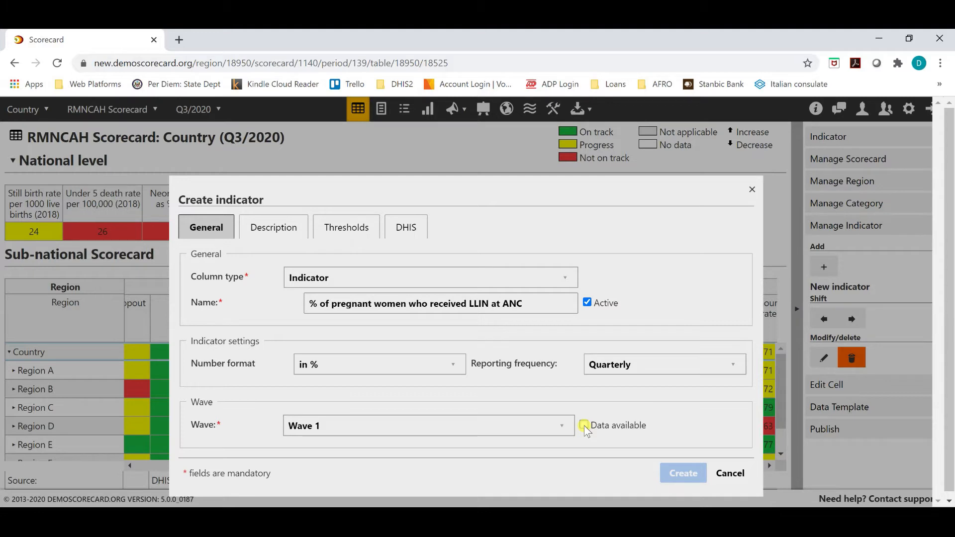
# Set the indicator's source to DHIS2 in its description and check the numerator, denominator and definition fields.
pyautogui.click(264, 227)
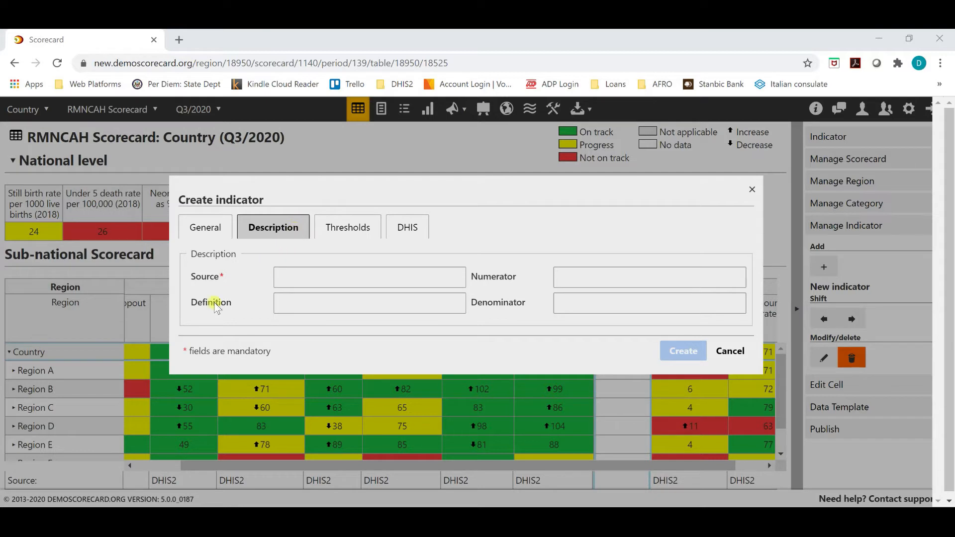
pyautogui.click(283, 278)
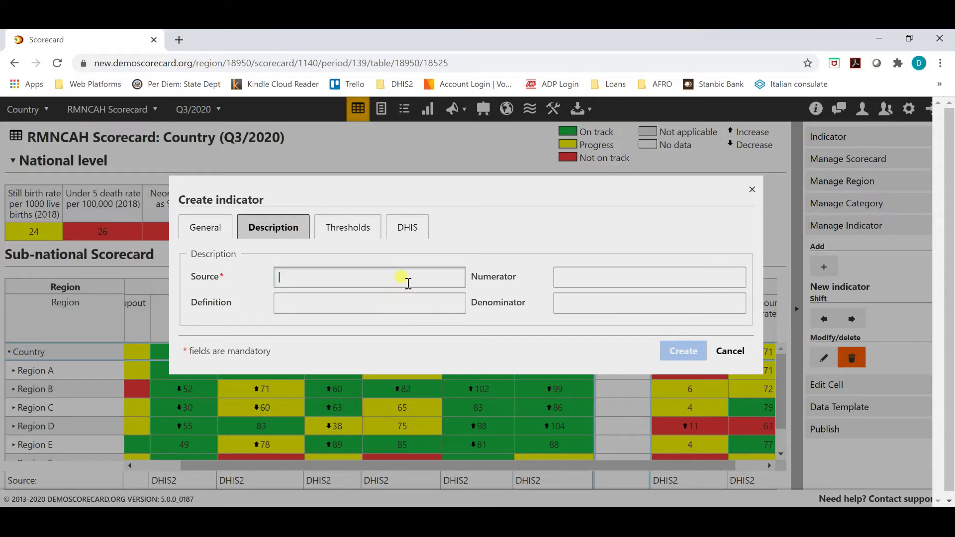
pyautogui.write('DHIS2')
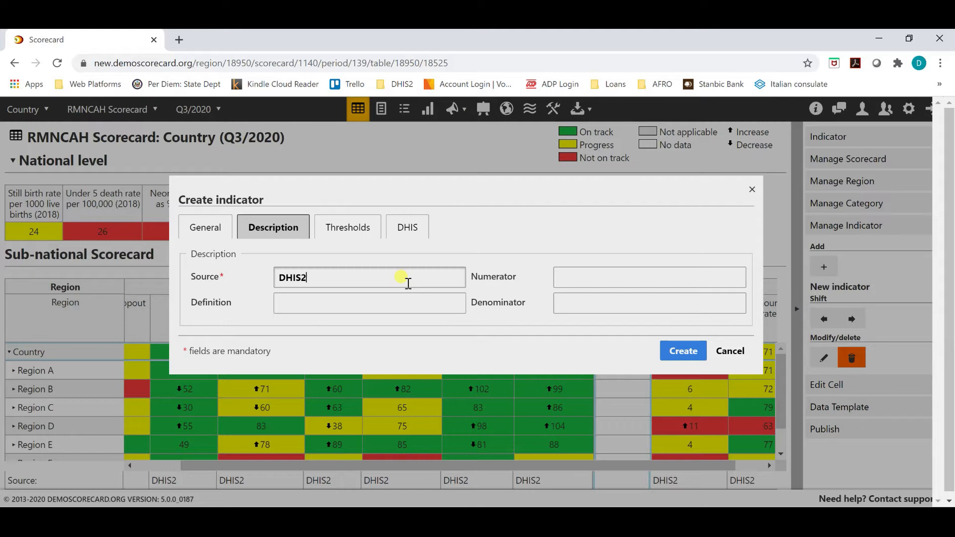
pyautogui.click(595, 281)
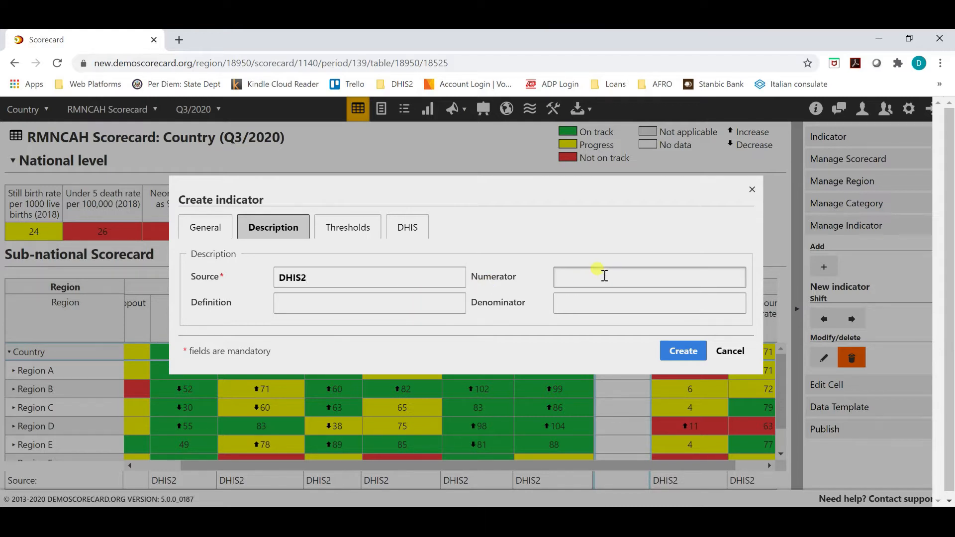
pyautogui.click(585, 300)
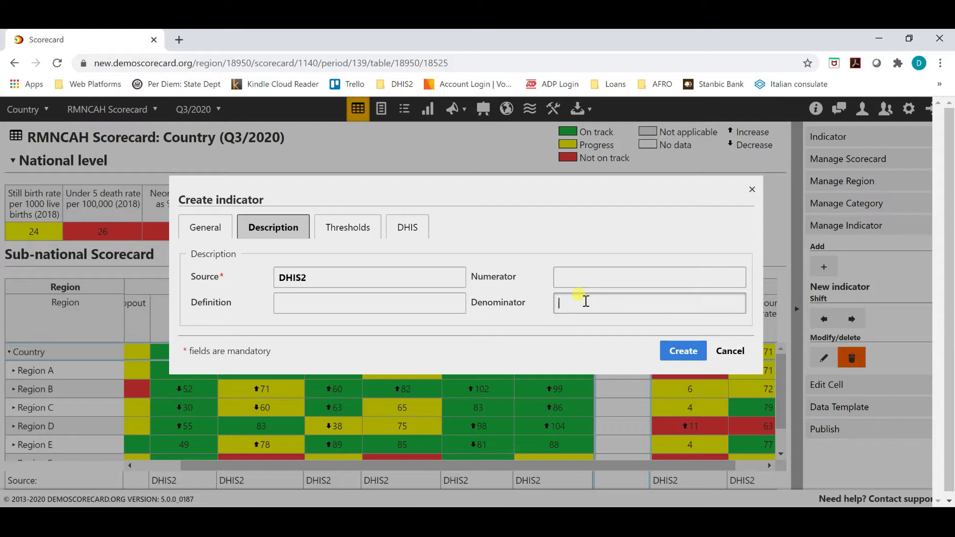
pyautogui.click(575, 276)
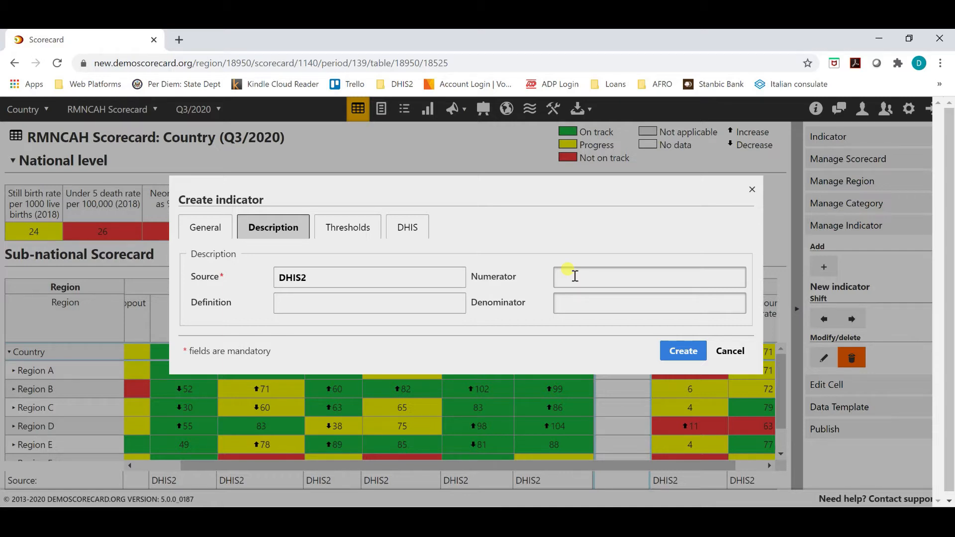
pyautogui.click(575, 277)
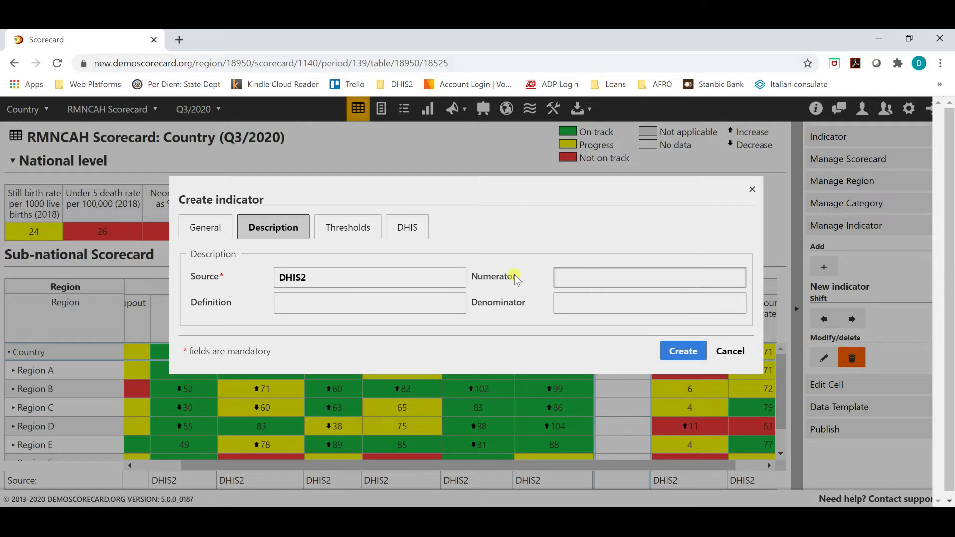
pyautogui.click(390, 299)
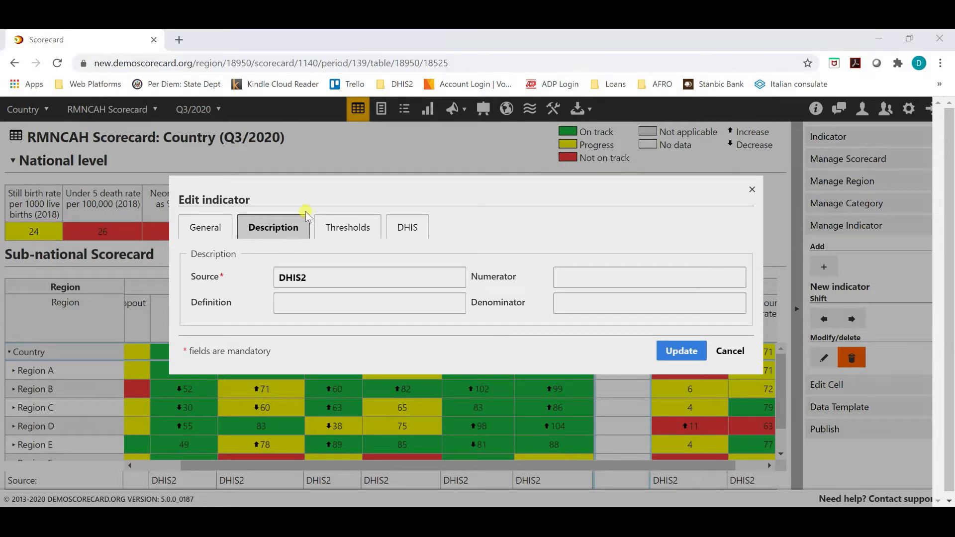
# Set the indicator's arrow up threshold to 0.05, with Previous scorecard as the previous value.
pyautogui.click(356, 219)
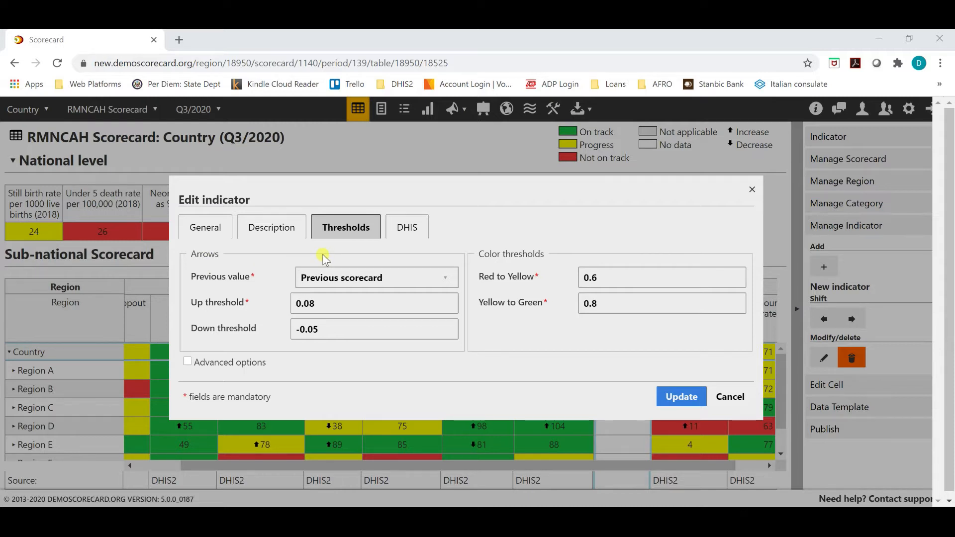
pyautogui.click(418, 278)
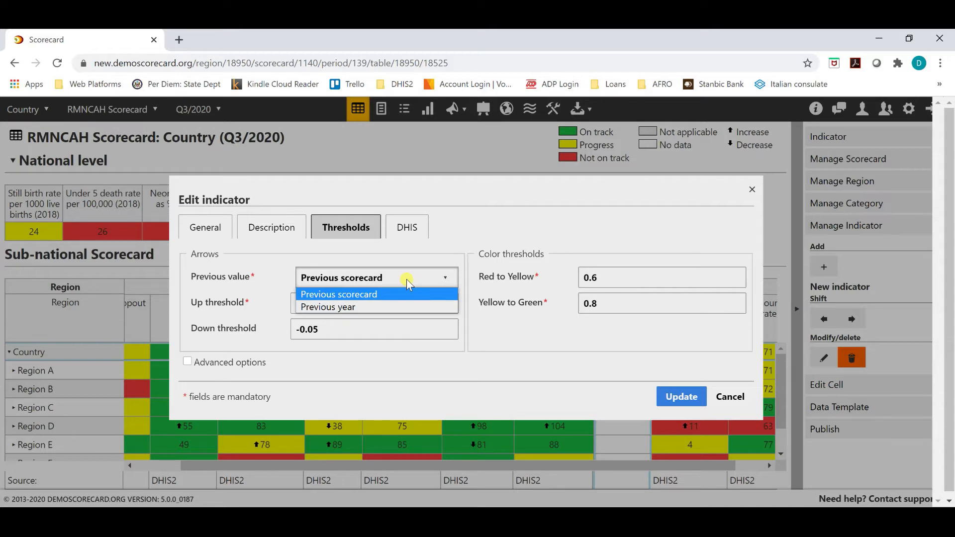
pyautogui.click(410, 309)
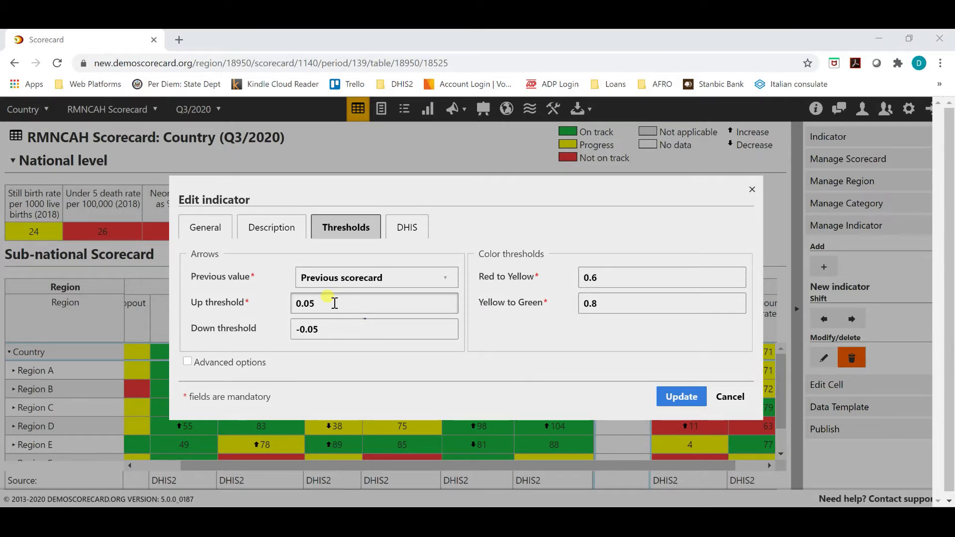
# Examine the arrow up and down thresholds in relation to the indicator's number format.
pyautogui.click(203, 227)
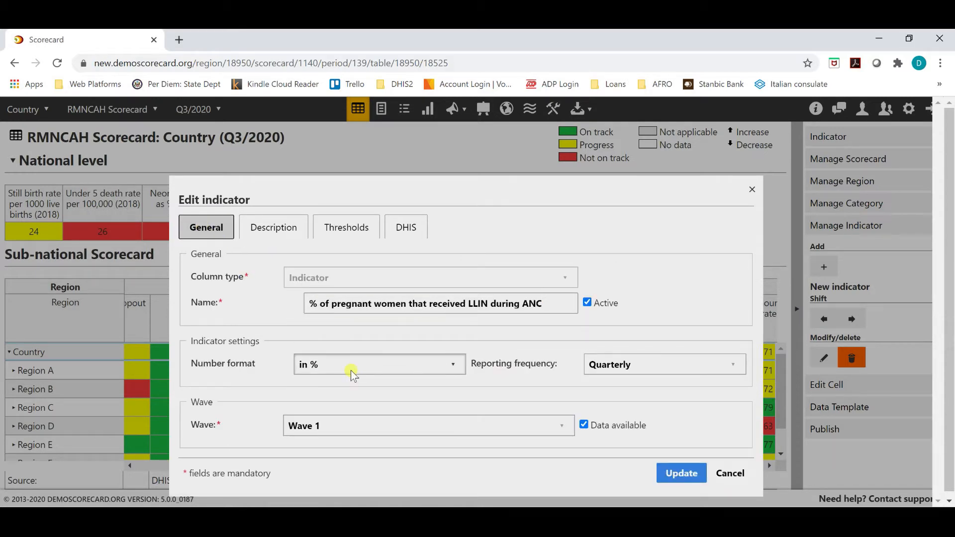
pyautogui.click(348, 227)
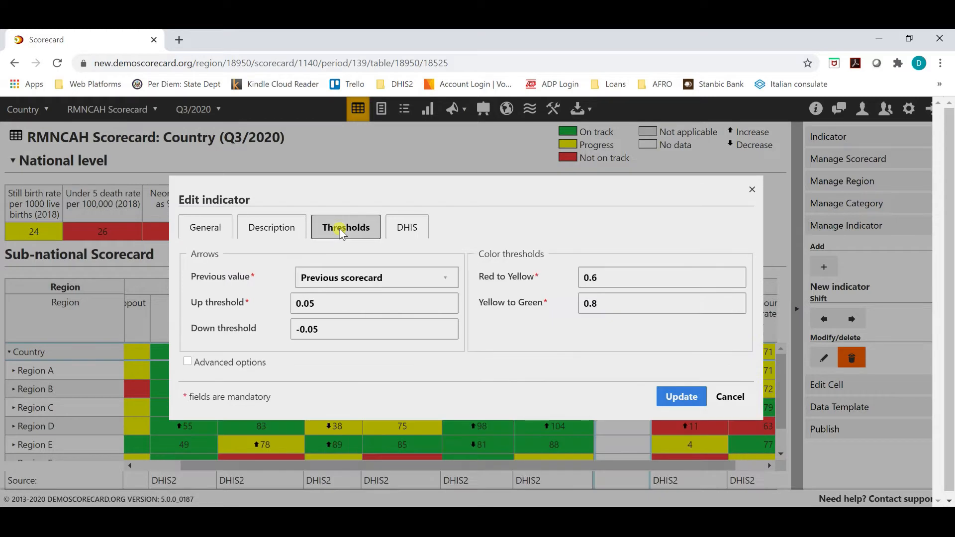
pyautogui.click(335, 303)
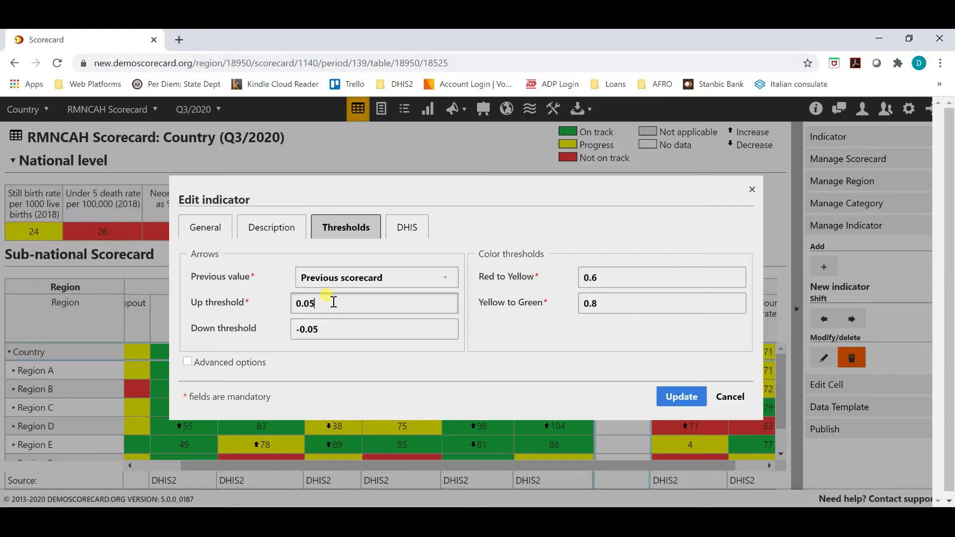
pyautogui.moveTo(333, 303); pyautogui.dragTo(293, 302)
pyautogui.click(351, 307)
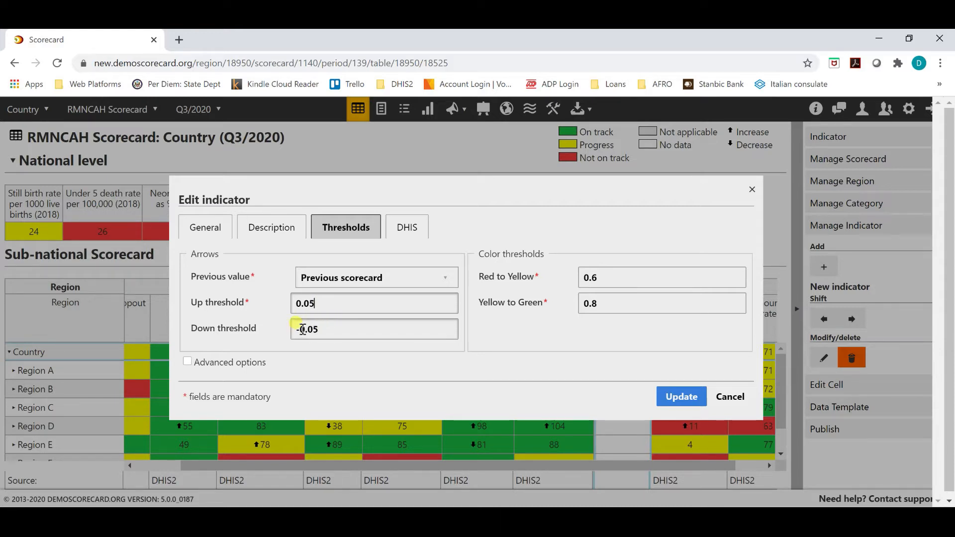
pyautogui.click(299, 330)
pyautogui.click(332, 331)
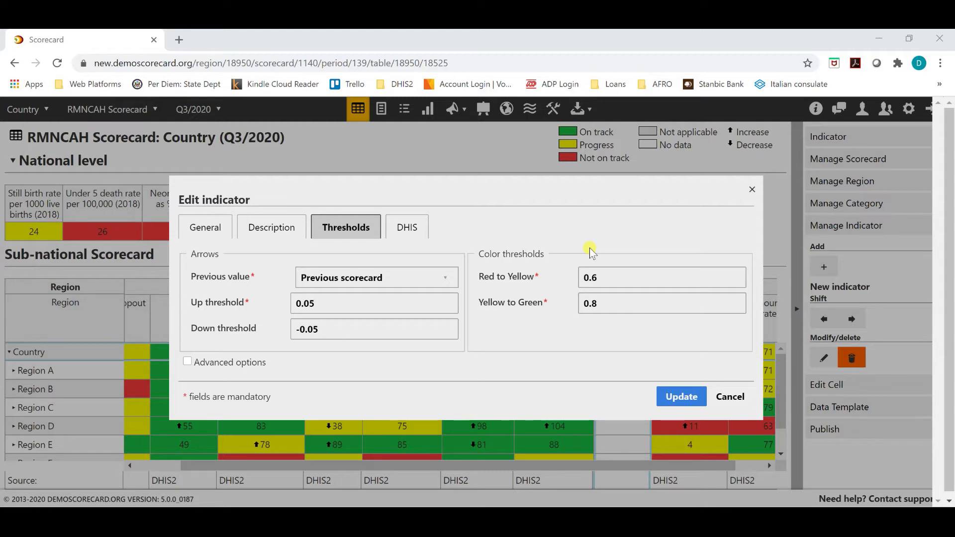
# Examine the Red to Yellow and Yellow to Green color thresholds in relation to the indicator's number format.
pyautogui.click(604, 277)
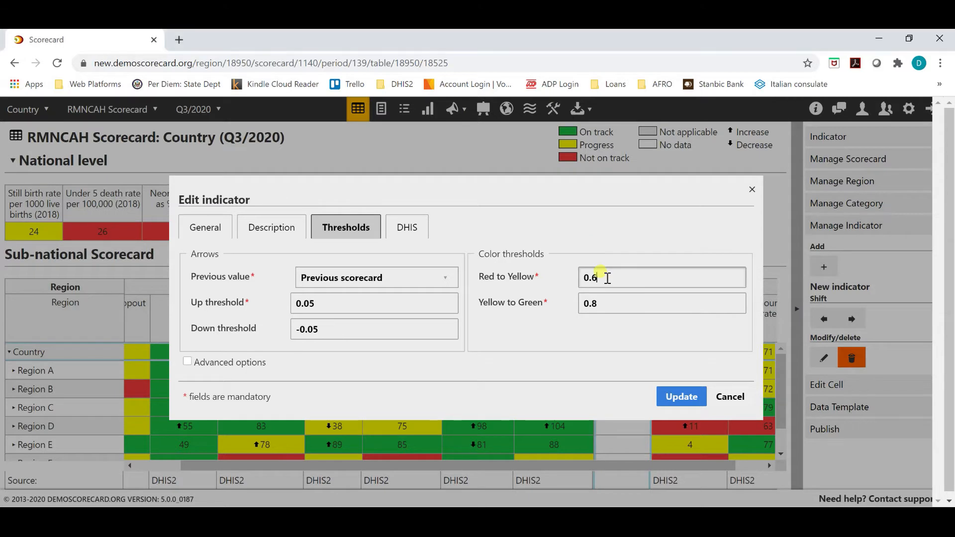
pyautogui.click(604, 302)
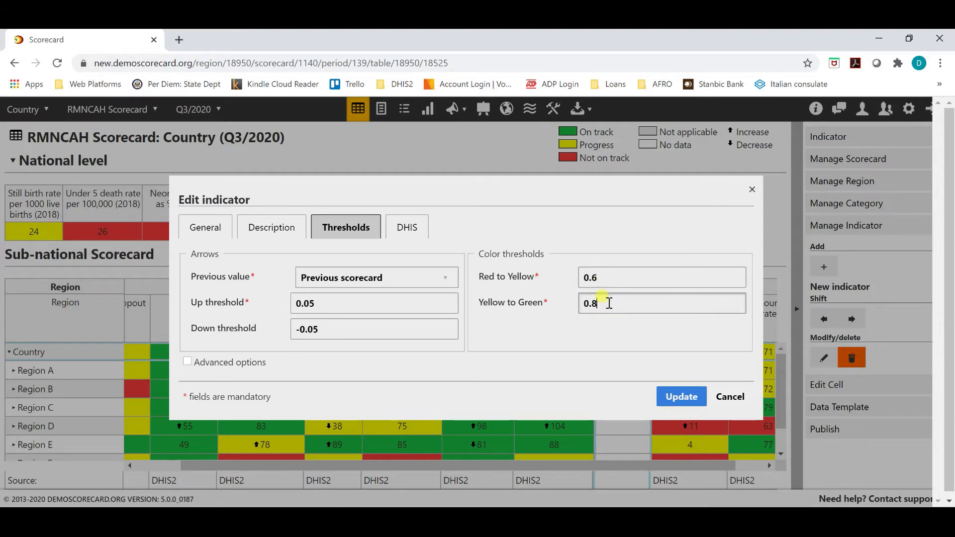
pyautogui.click(602, 278)
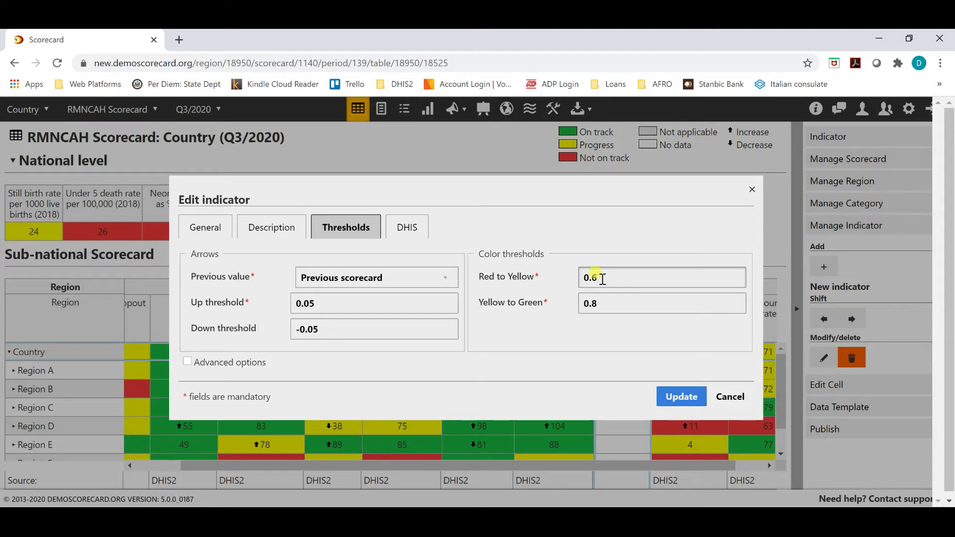
pyautogui.moveTo(606, 279); pyautogui.dragTo(586, 281)
pyautogui.click(198, 227)
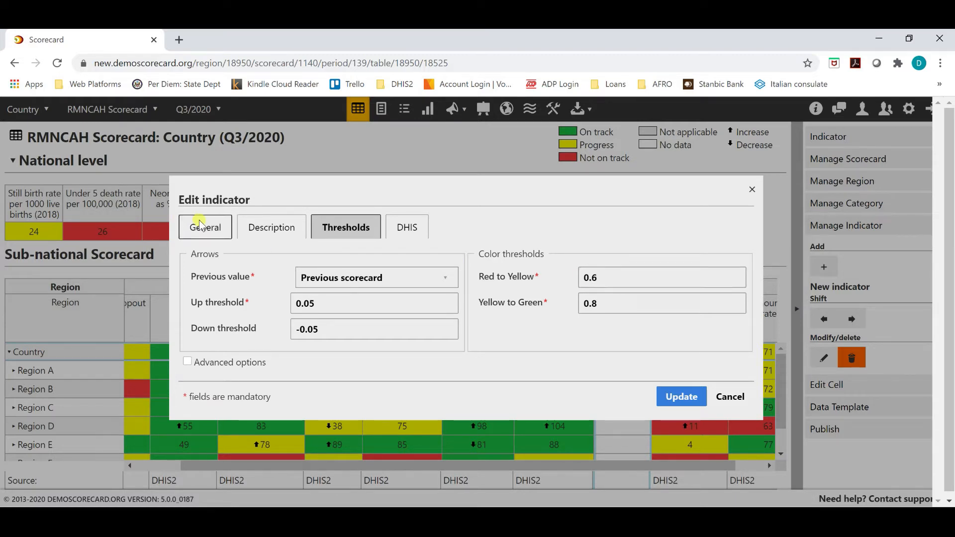
pyautogui.click(365, 360)
pyautogui.click(366, 361)
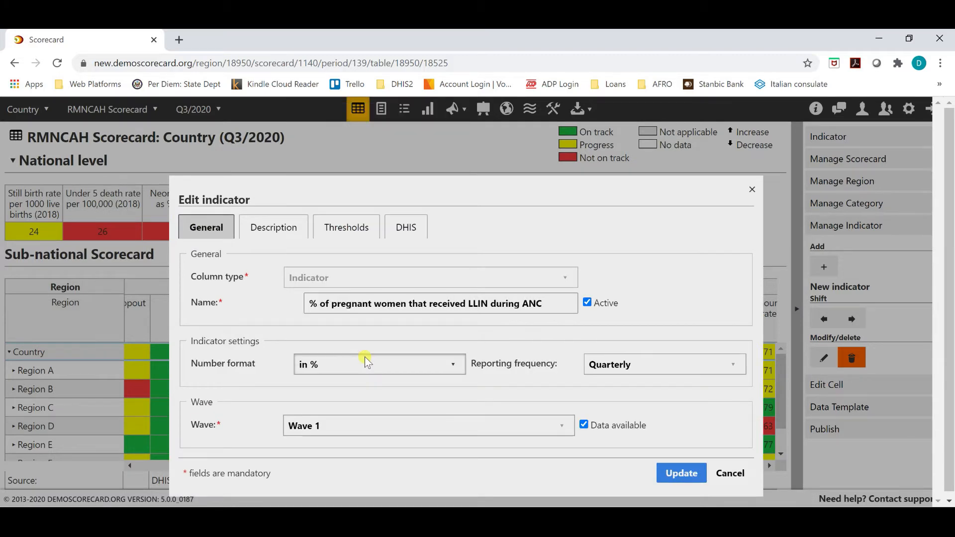
pyautogui.click(356, 228)
pyautogui.click(609, 280)
pyautogui.moveTo(611, 280); pyautogui.dragTo(581, 277)
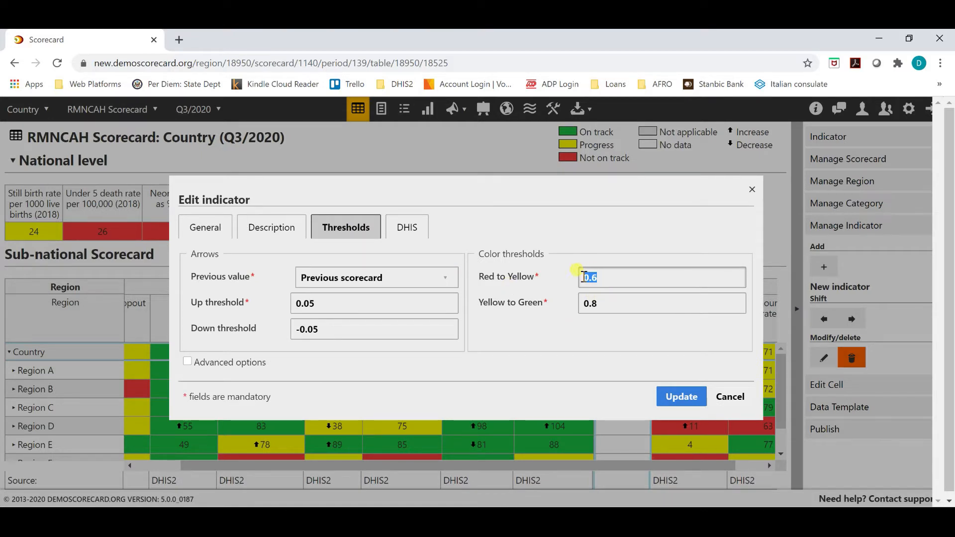
# Set the Red to Yellow color threshold to 0.8 and the Yellow to Green threshold to 0.6.
pyautogui.click(615, 277)
pyautogui.click(620, 302)
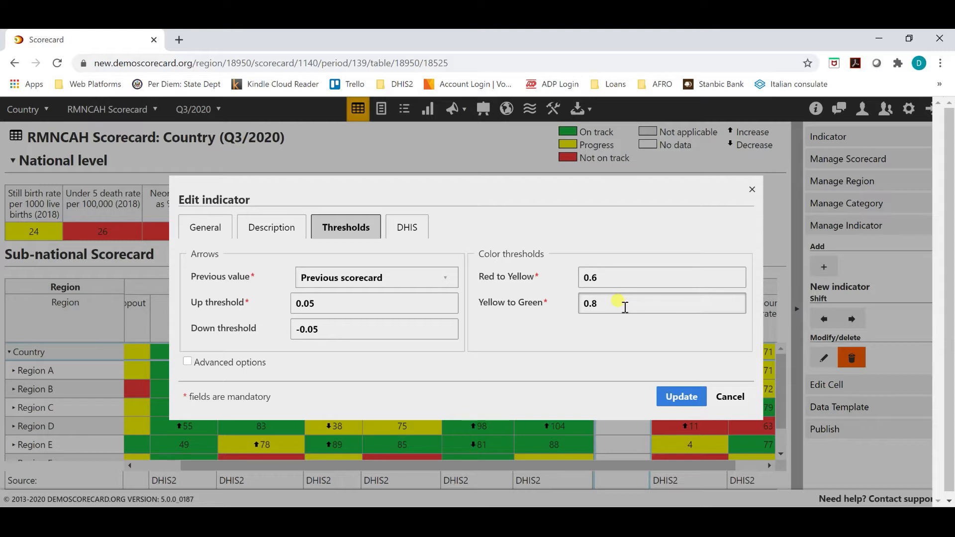
pyautogui.click(603, 277)
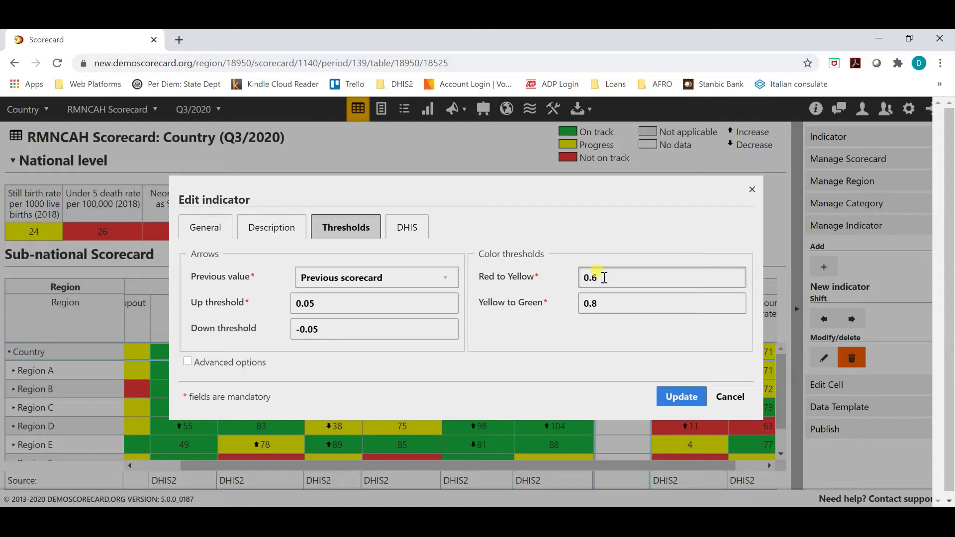
pyautogui.click(616, 303)
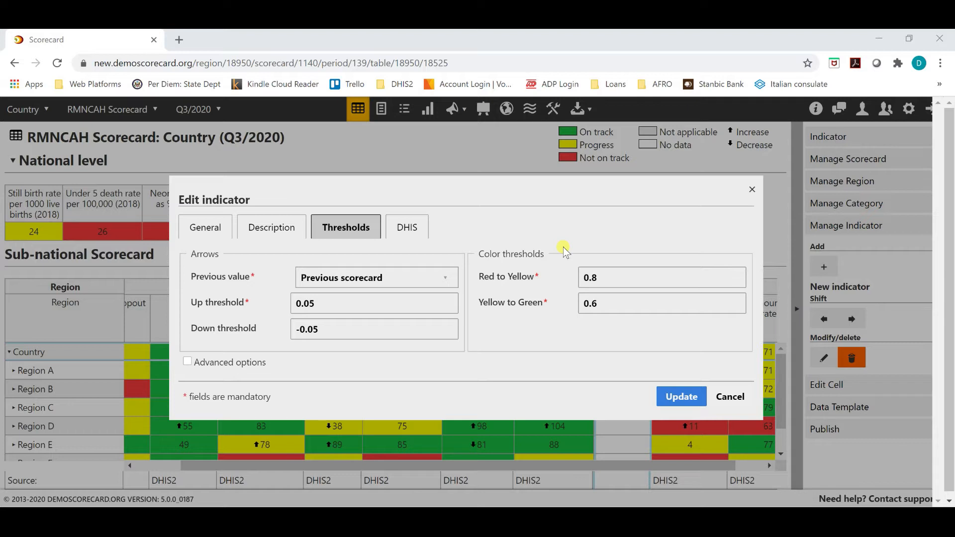
# Set the indicator's Red to Yellow color threshold to 0.02 and its Yellow to Green threshold to 0.05.
pyautogui.click(619, 279)
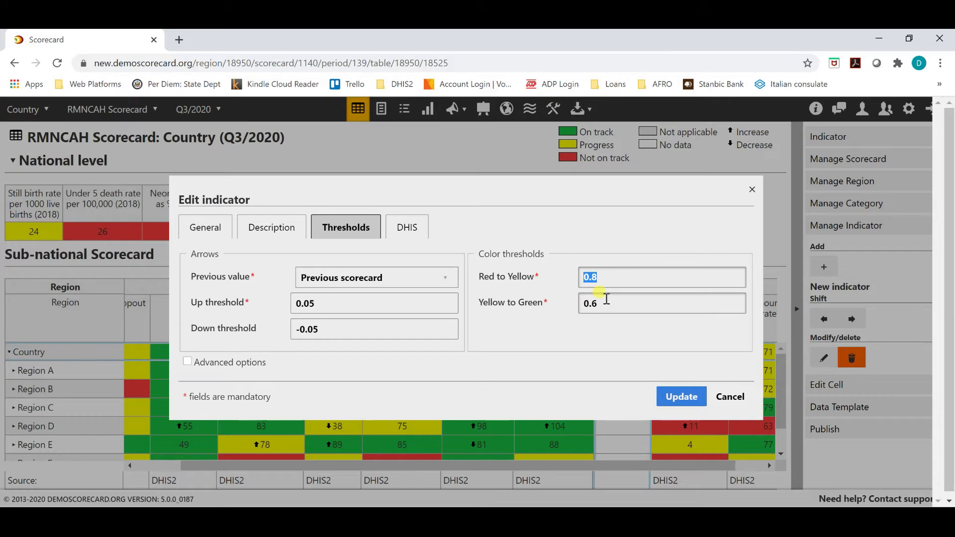
pyautogui.click(607, 278)
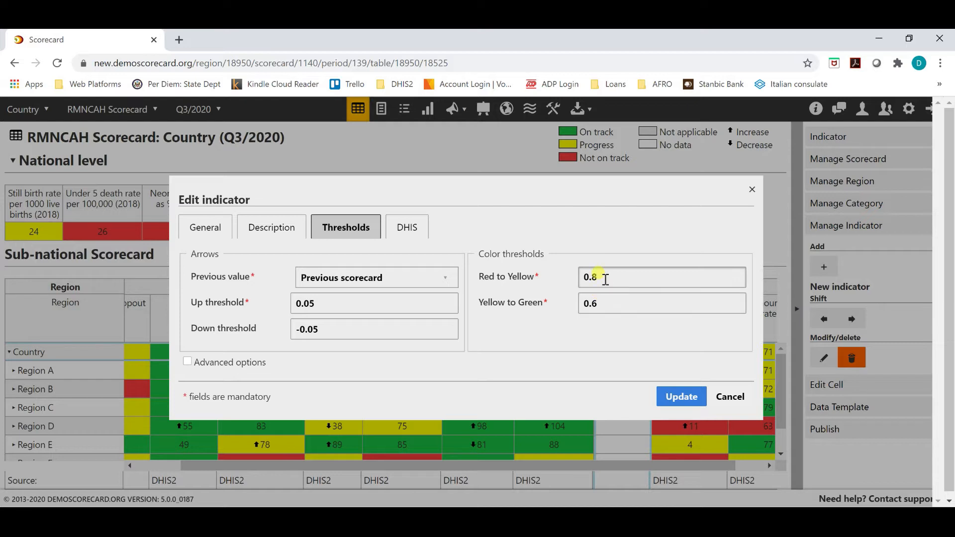
pyautogui.click(597, 277)
pyautogui.moveTo(597, 278); pyautogui.dragTo(580, 277)
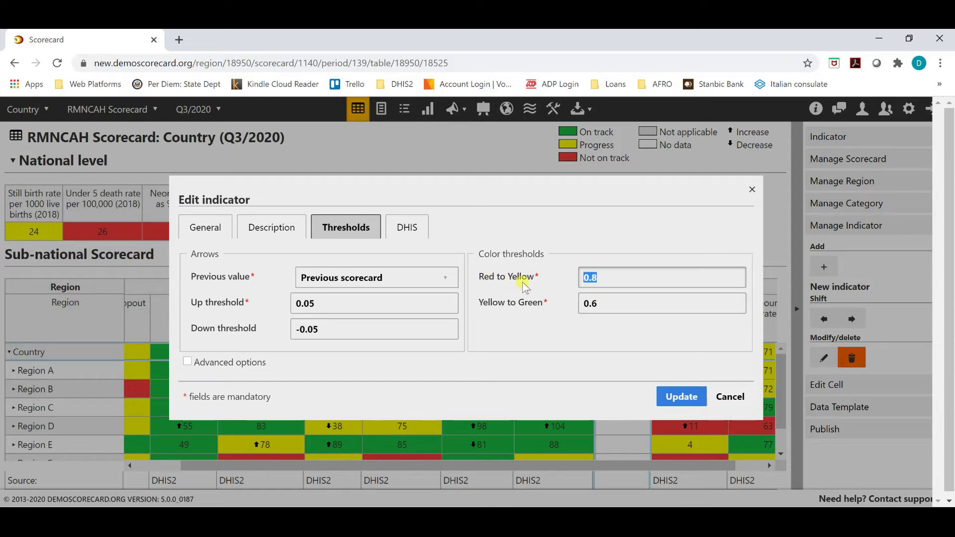
pyautogui.click(577, 313)
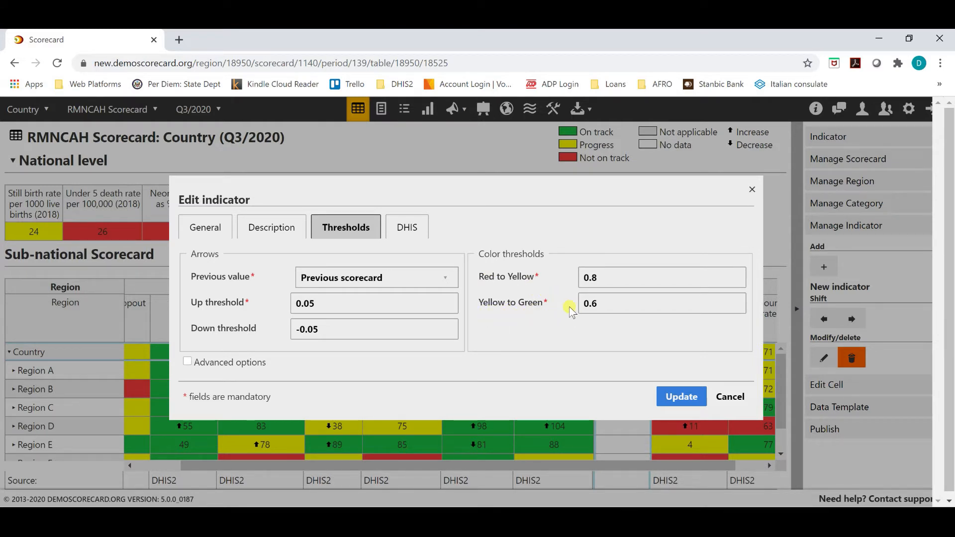
pyautogui.click(617, 277)
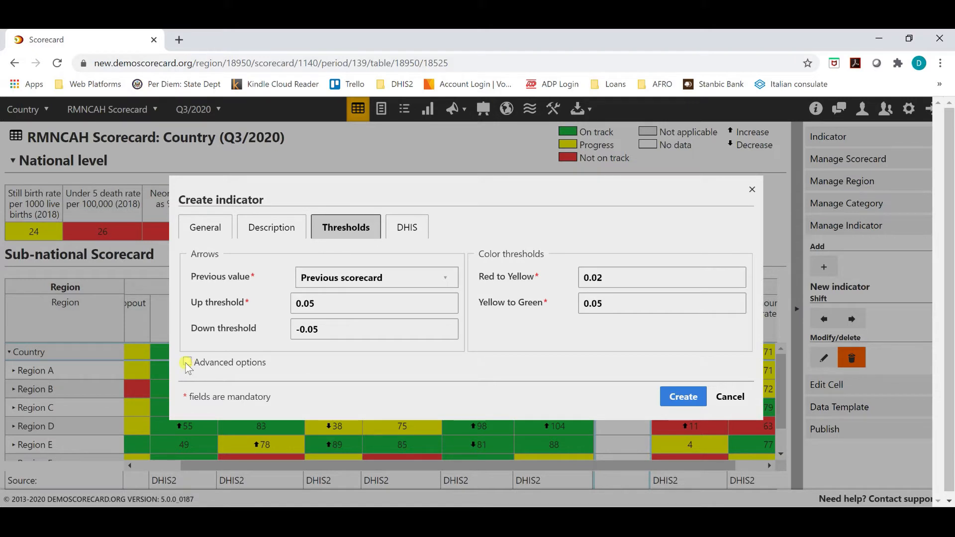
# Show the advanced threshold options and make the arrows reflect Relative change.
pyautogui.click(188, 363)
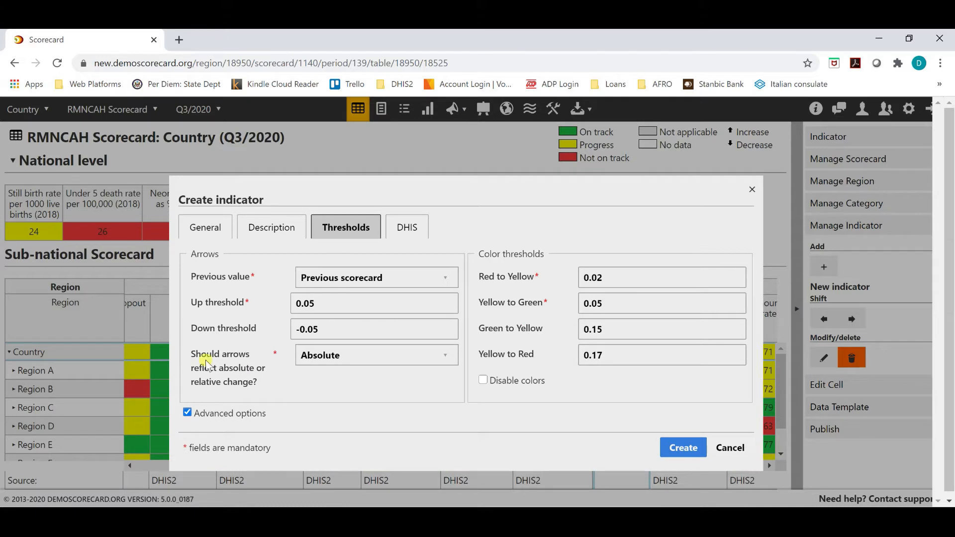
pyautogui.click(415, 355)
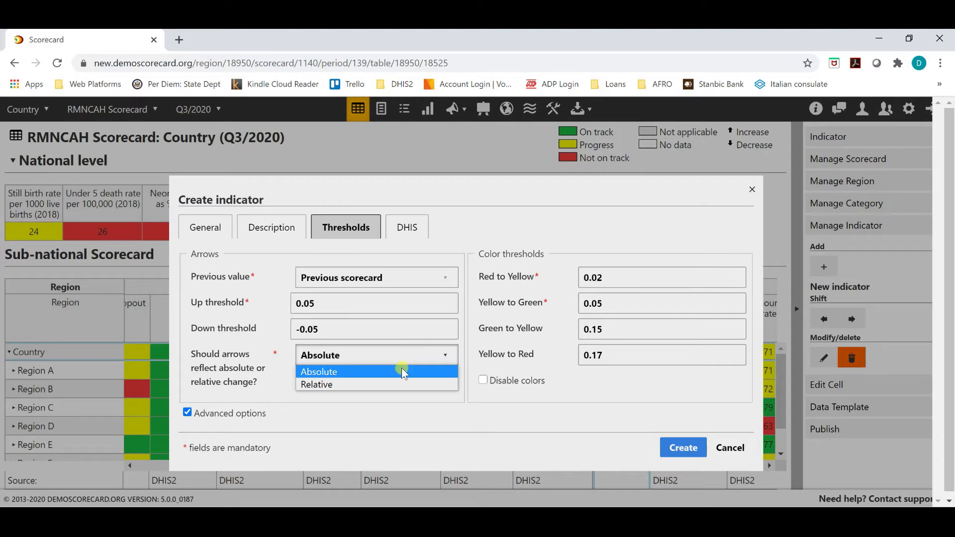
pyautogui.click(401, 370)
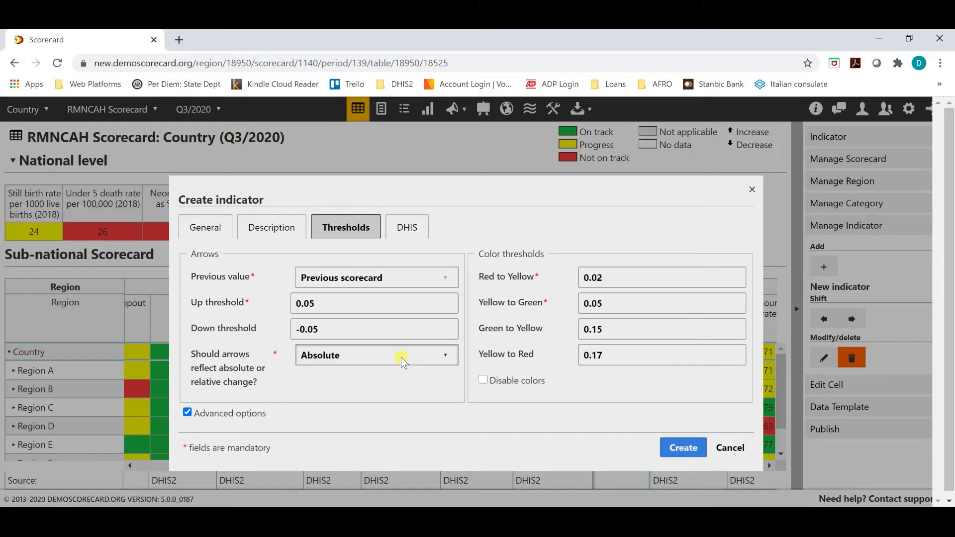
pyautogui.click(402, 357)
pyautogui.click(387, 381)
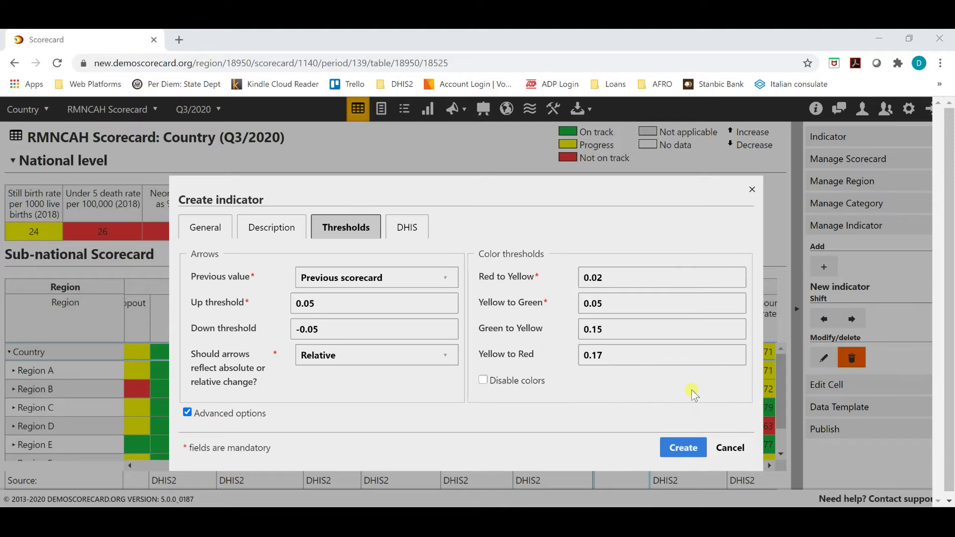
# Examine the Red to Yellow and Yellow to Green color thresholds and turn the advanced options off.
pyautogui.click(617, 277)
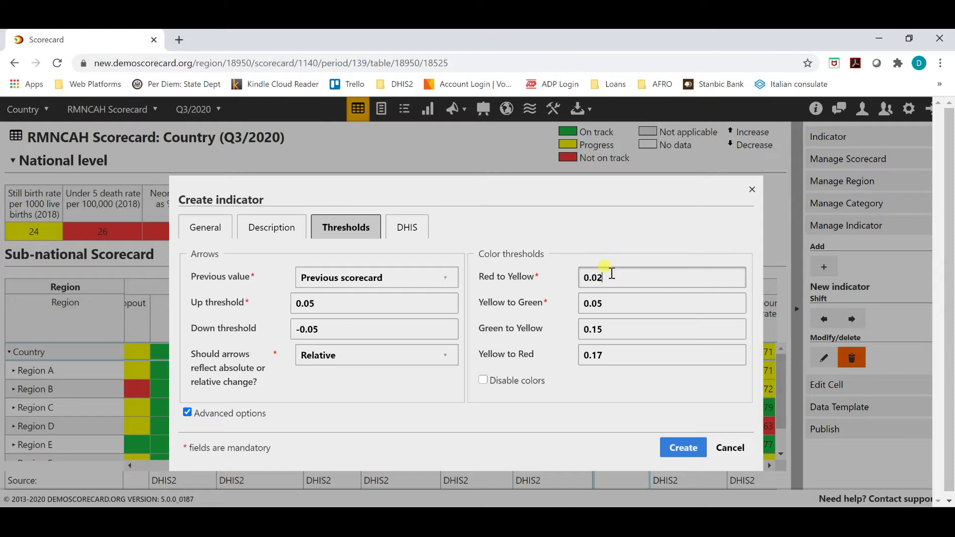
pyautogui.click(608, 304)
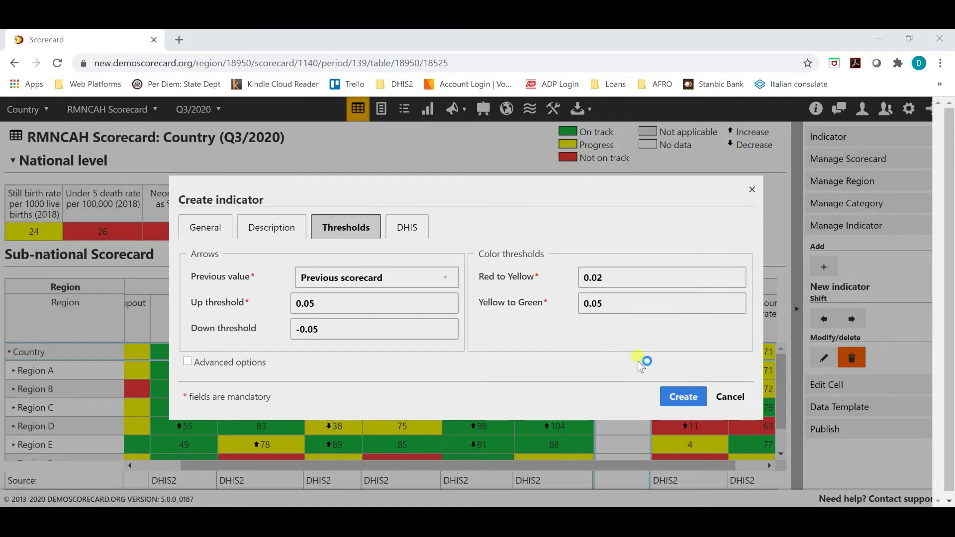
pyautogui.click(697, 398)
# Link the indicator to the DHIS2 indicator FIC <1y - Adjusted for reporting and create it.
pyautogui.click(416, 228)
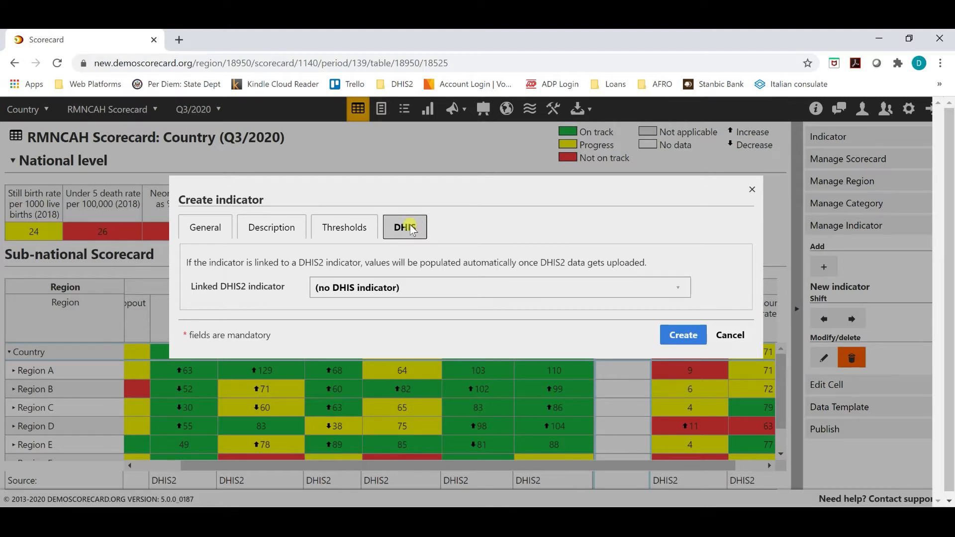
pyautogui.click(442, 289)
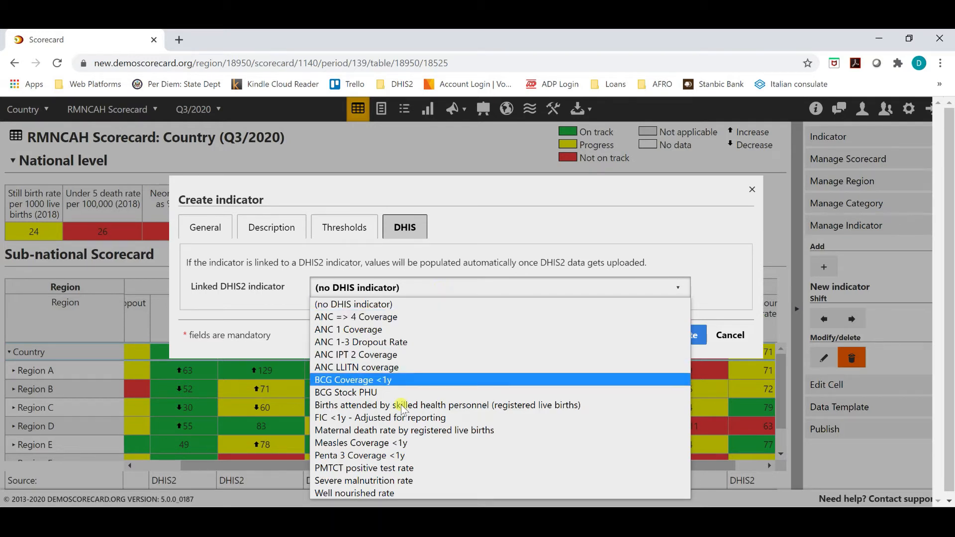
pyautogui.click(401, 418)
pyautogui.click(697, 335)
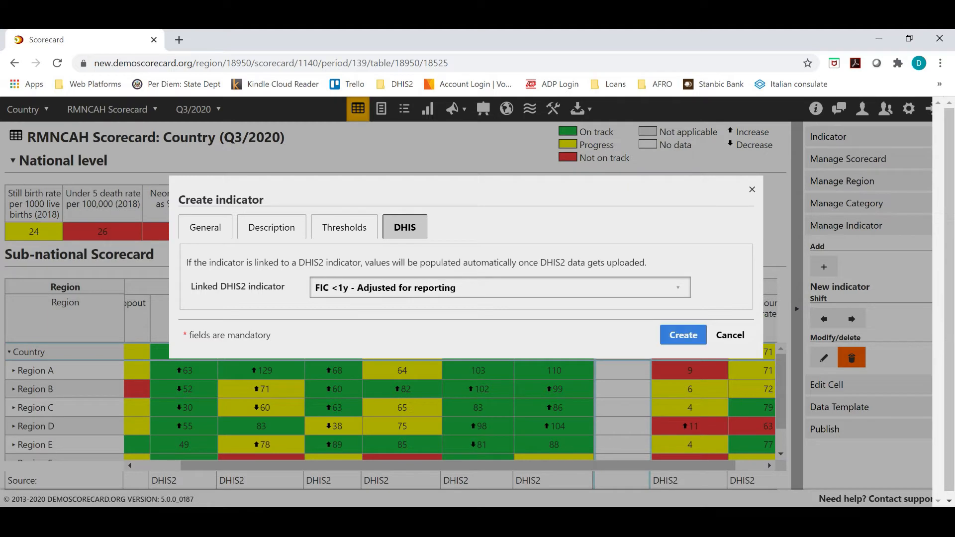
pyautogui.click(690, 335)
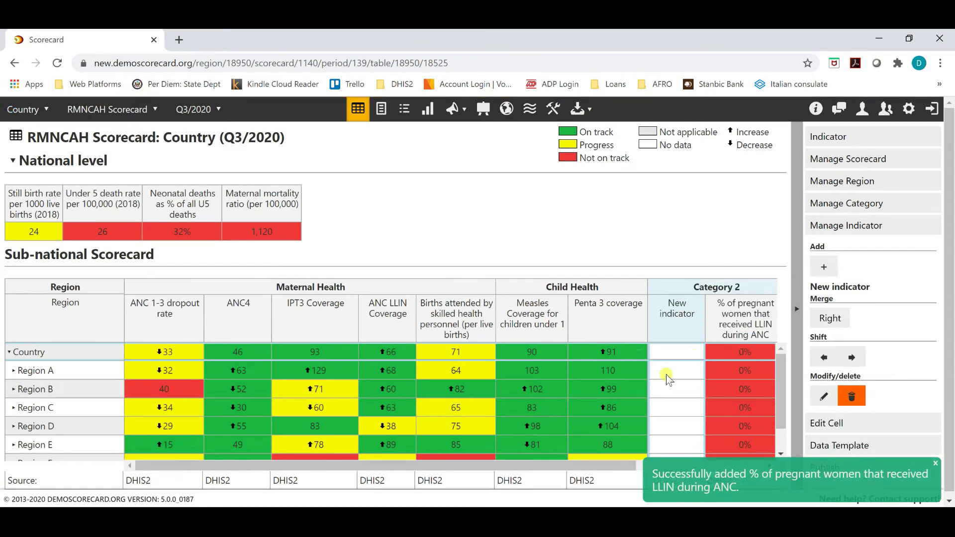
# Remove the empty New indicator column from Category 2 in the sub-national scorecard.
pyautogui.moveTo(590, 468); pyautogui.dragTo(765, 468)
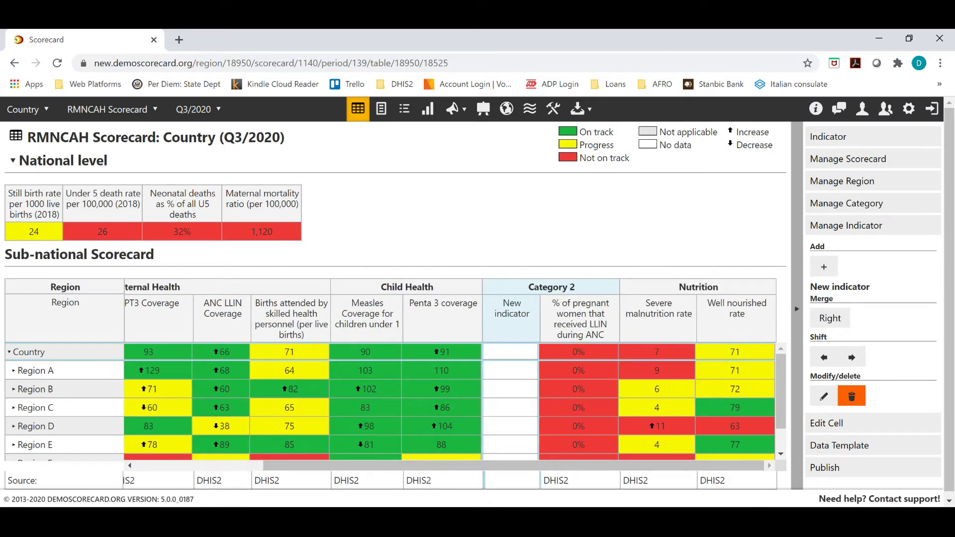
pyautogui.click(830, 318)
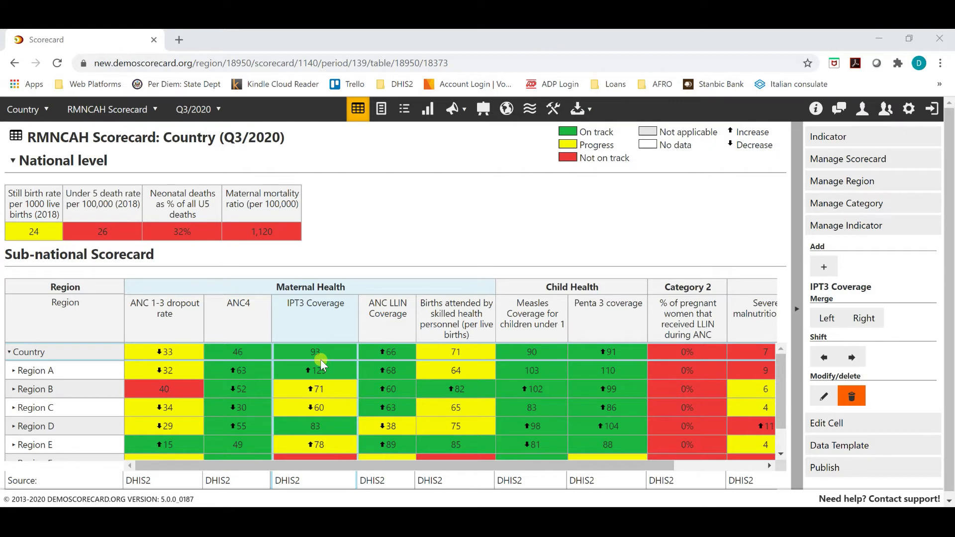
# Merge the ANC4 indicator with the neighbouring ANC 1-3 dropout rate indicator and unmerge them again.
pyautogui.click(246, 352)
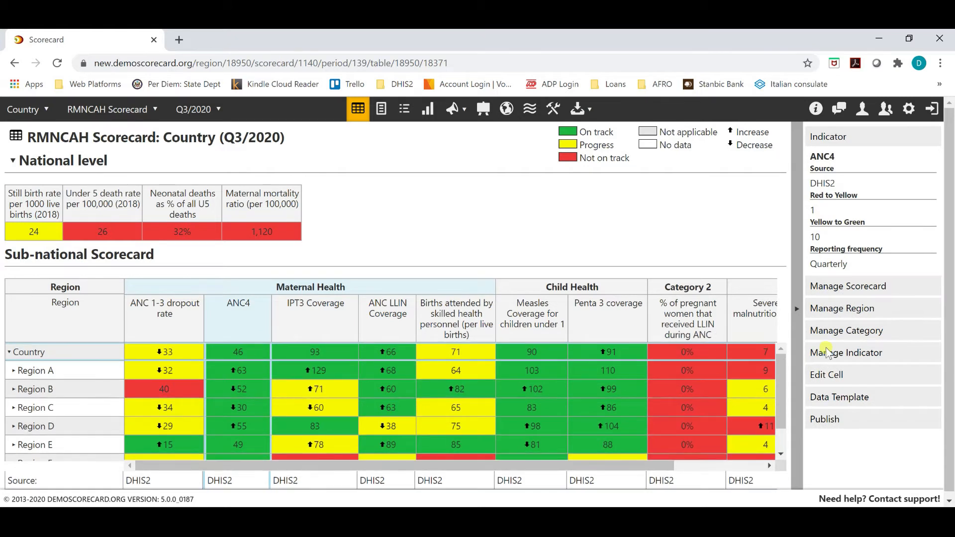
pyautogui.click(890, 351)
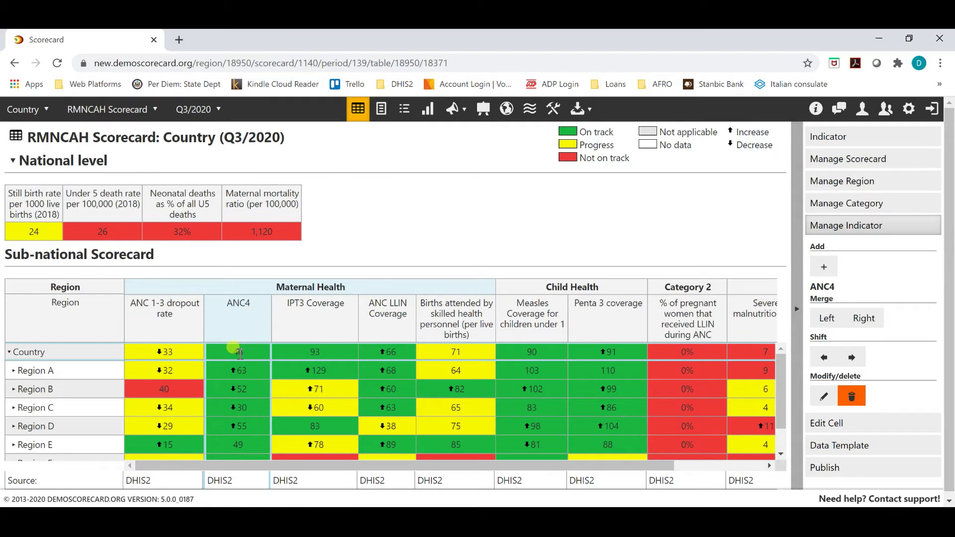
pyautogui.click(237, 351)
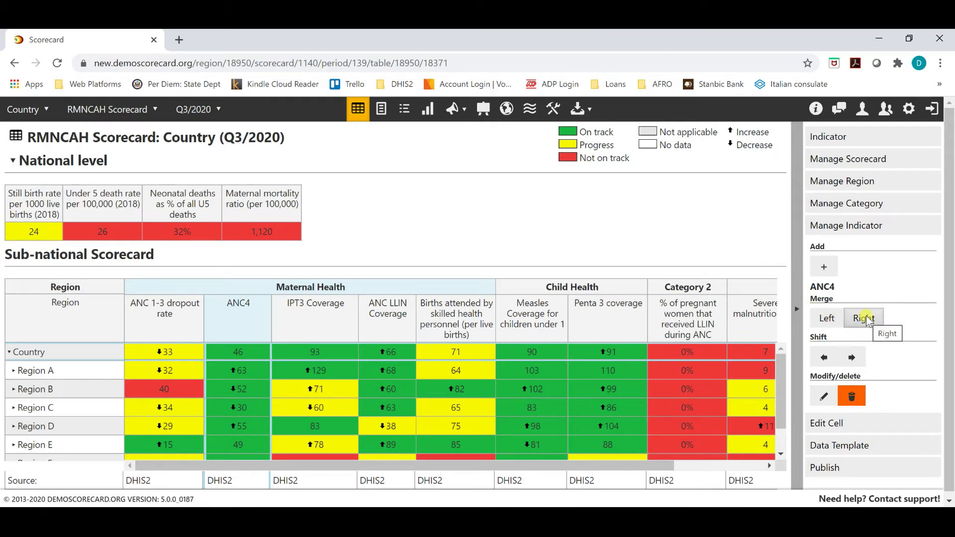
pyautogui.click(828, 318)
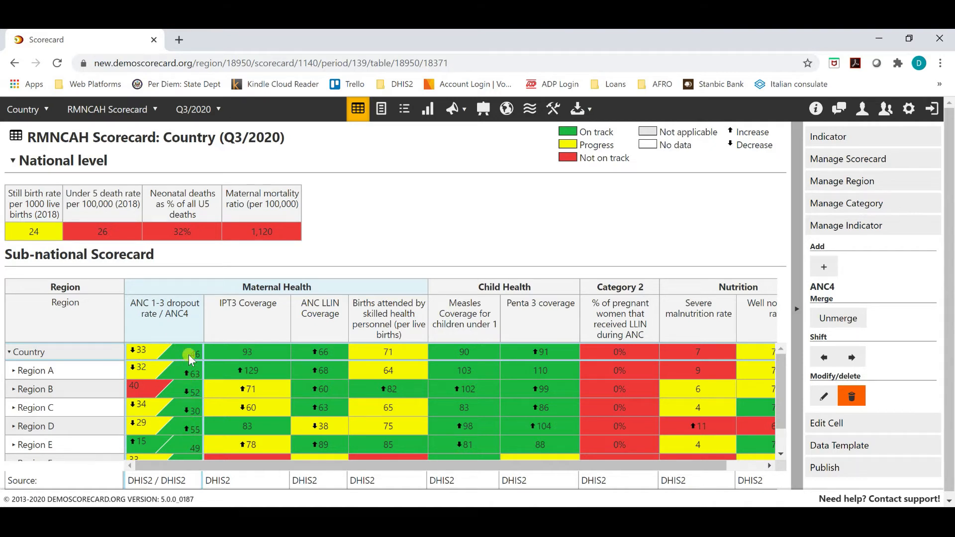
pyautogui.click(163, 388)
pyautogui.click(846, 324)
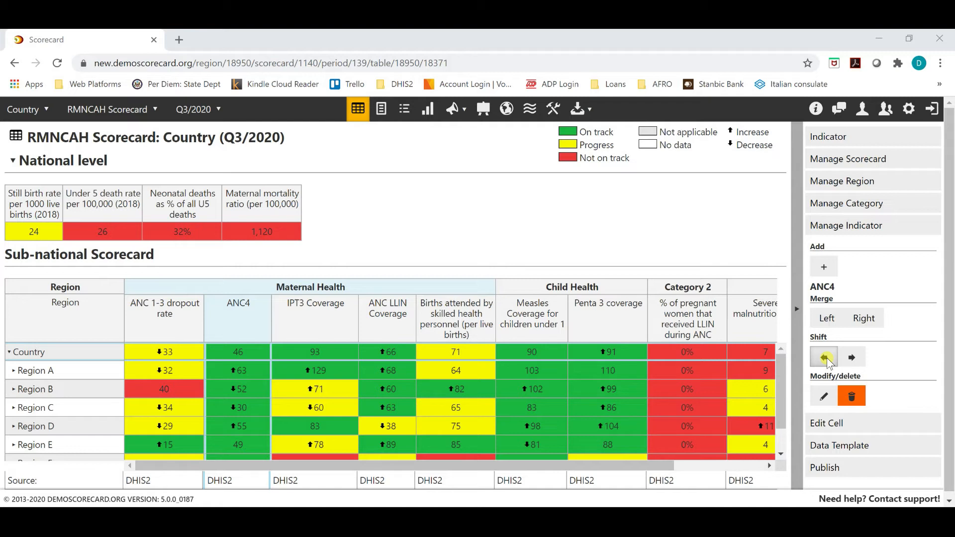
# Shift the ANC4 indicator one column right, past IPT3 Coverage, and shift it back to its original place.
pyautogui.click(241, 351)
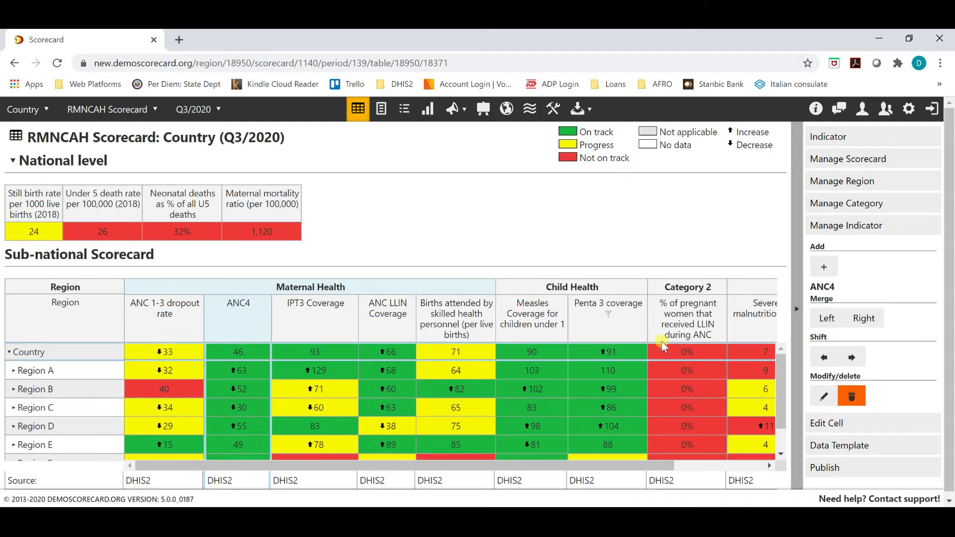
pyautogui.click(852, 358)
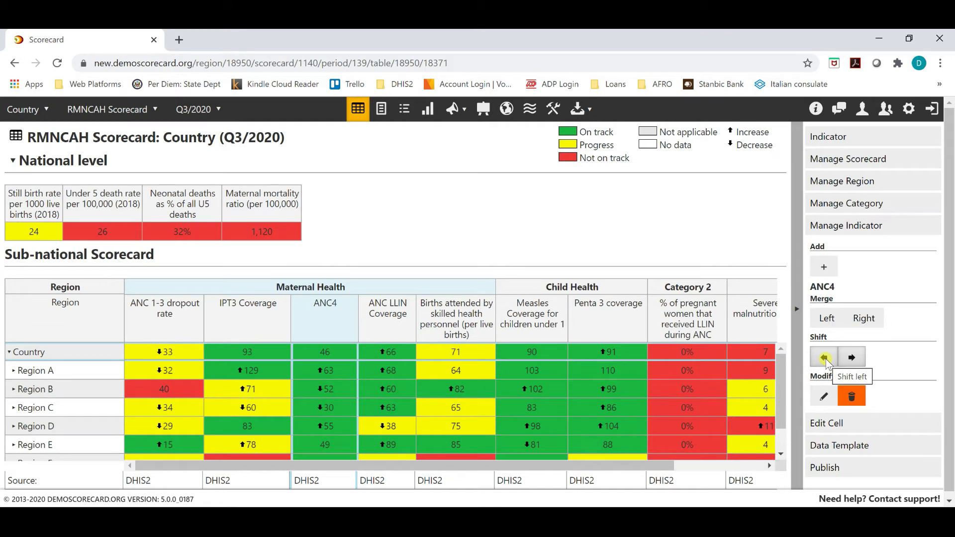
pyautogui.click(825, 358)
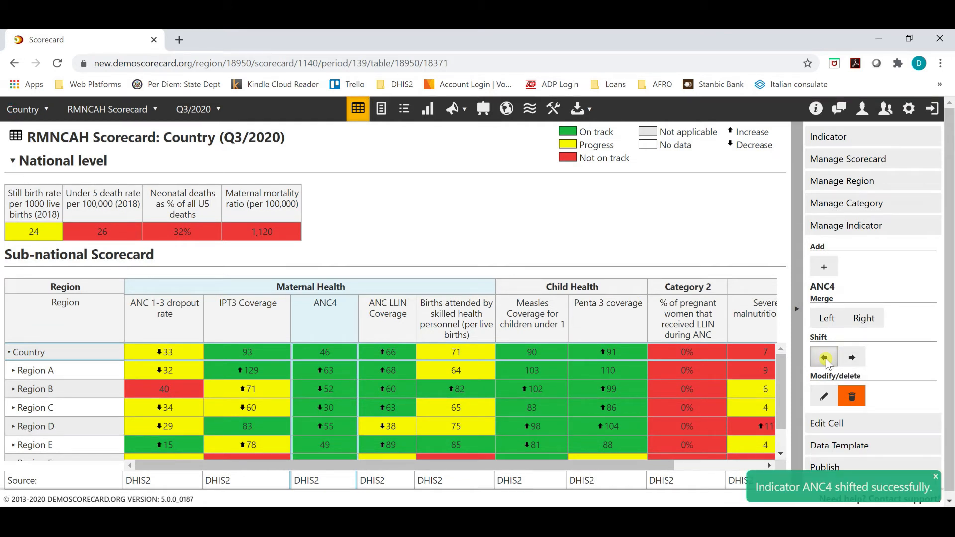
pyautogui.click(825, 358)
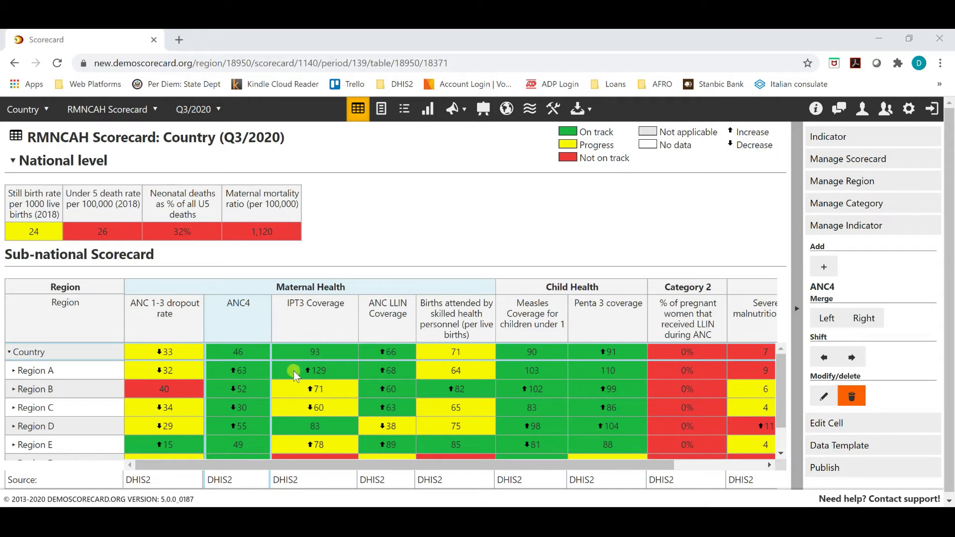
# Open the ANC4 indicator for editing and review its general, description, threshold and DHIS settings.
pyautogui.click(241, 351)
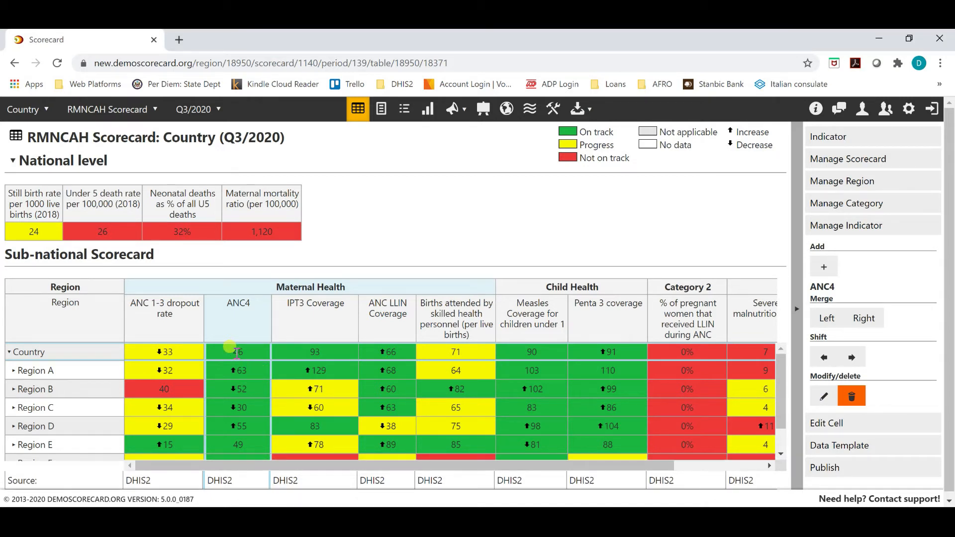
pyautogui.click(822, 398)
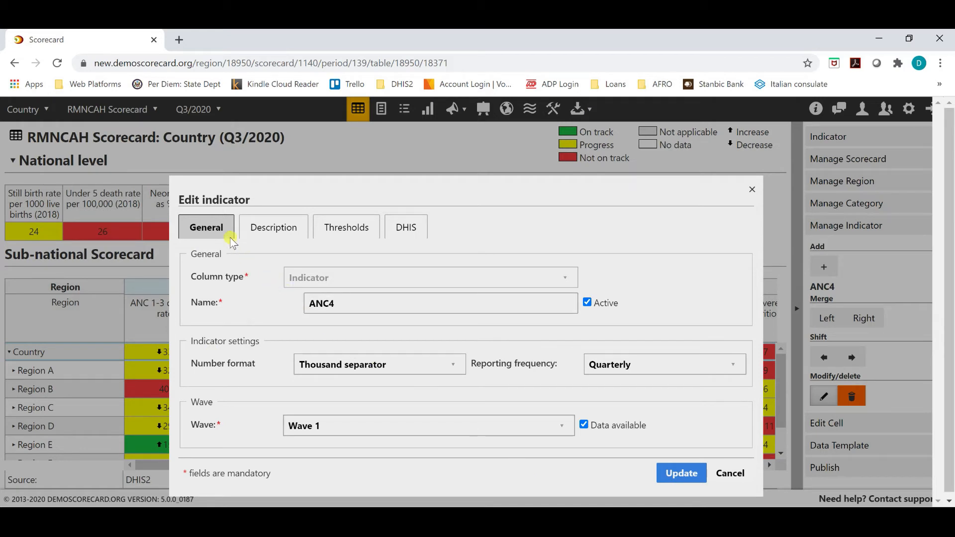
pyautogui.click(270, 228)
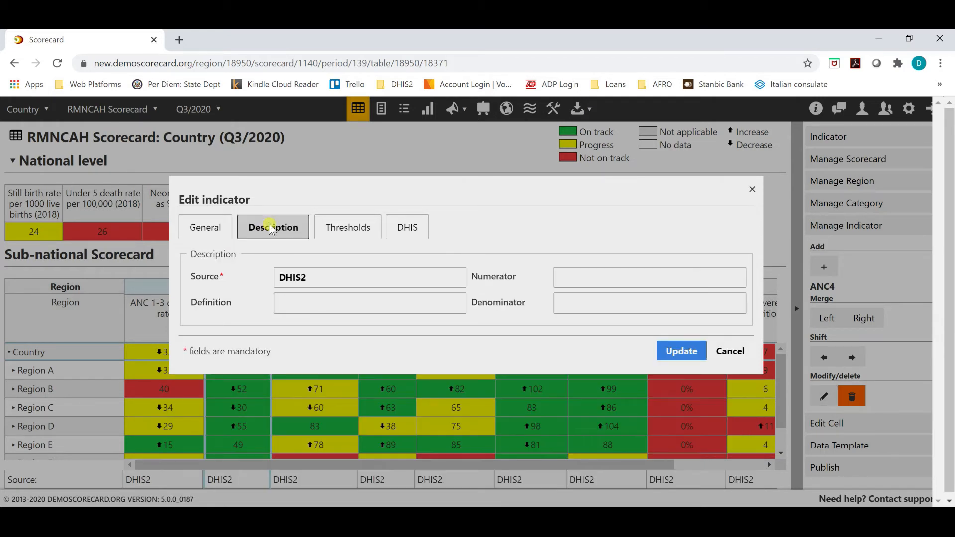
pyautogui.click(354, 229)
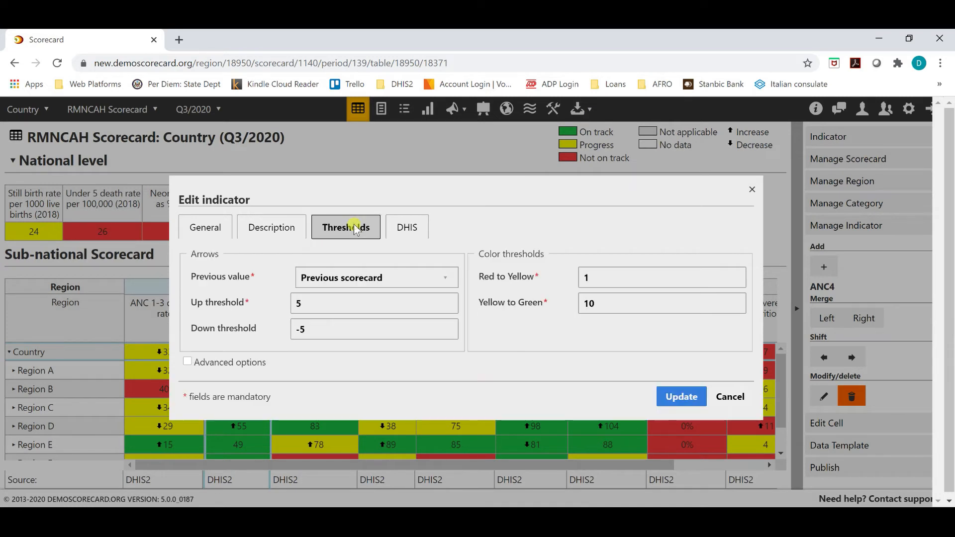
pyautogui.click(404, 229)
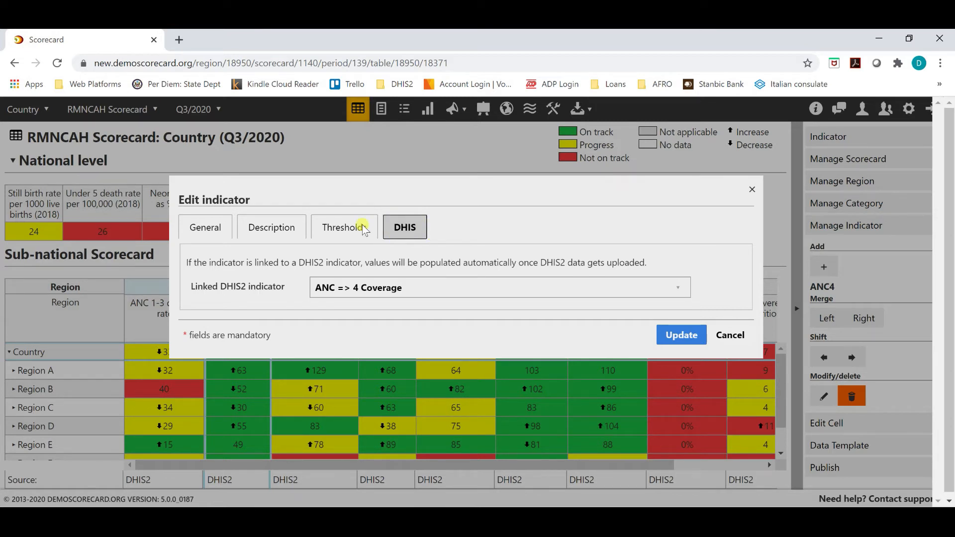
pyautogui.click(285, 227)
pyautogui.click(205, 230)
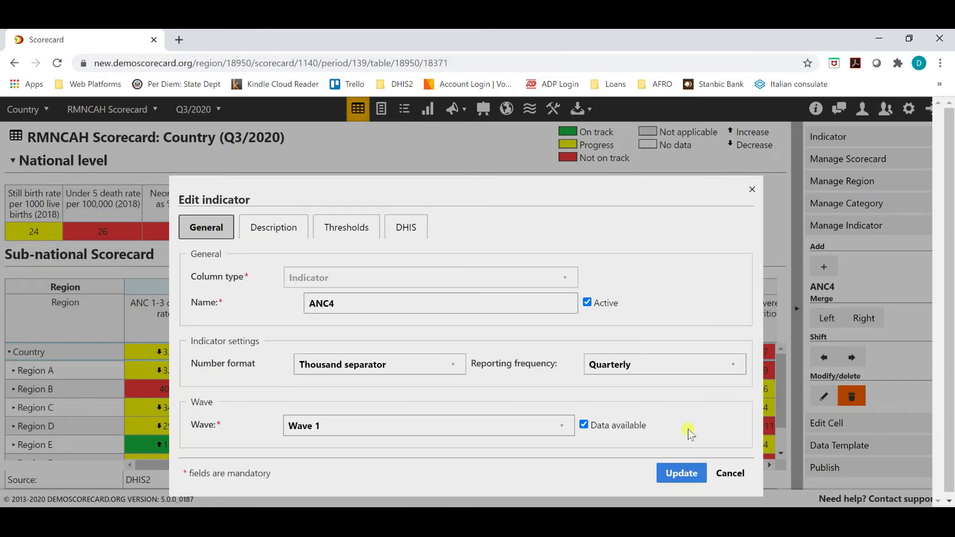
# Save the ANC4 indicator's settings and close its editing dialog.
pyautogui.click(683, 474)
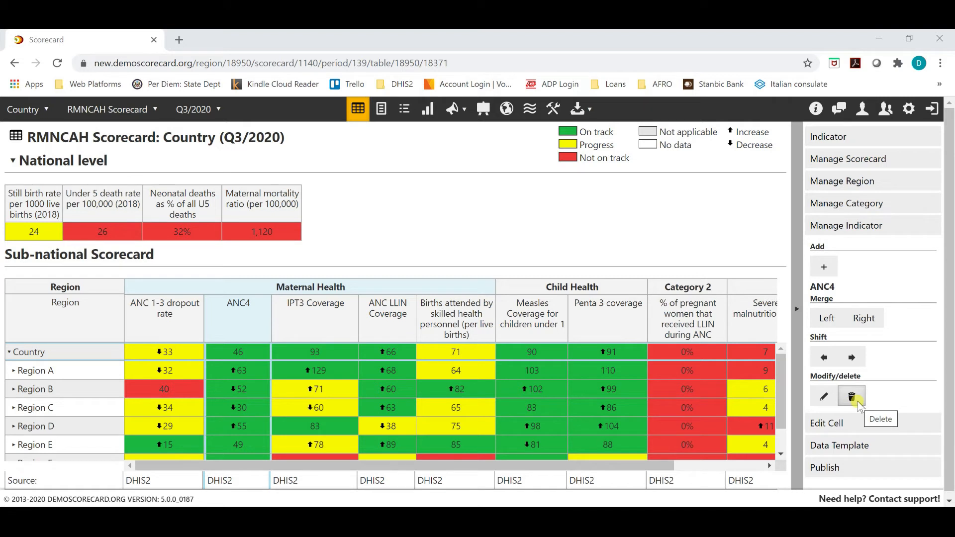
# Start deleting the ANC4 indicator and dismiss the deletion confirmation.
pyautogui.click(232, 348)
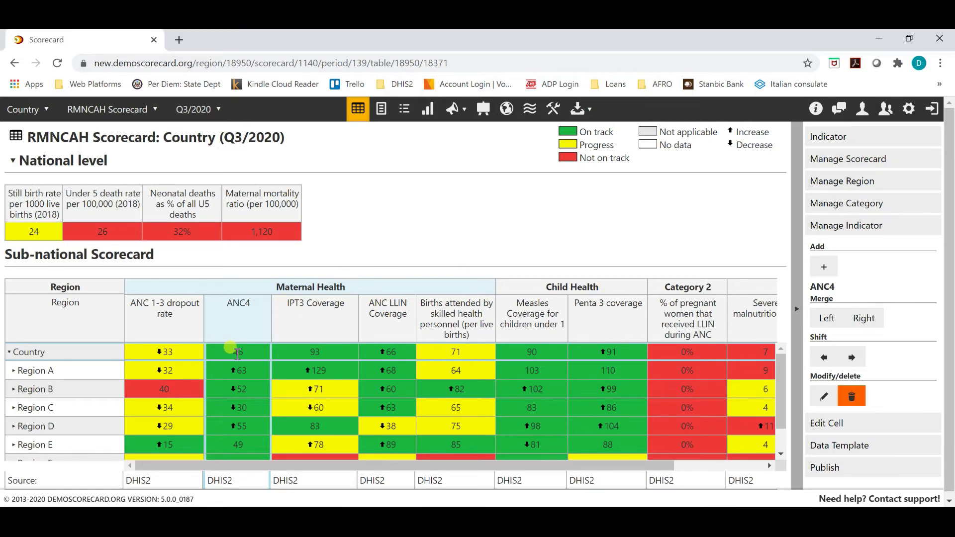
pyautogui.click(866, 401)
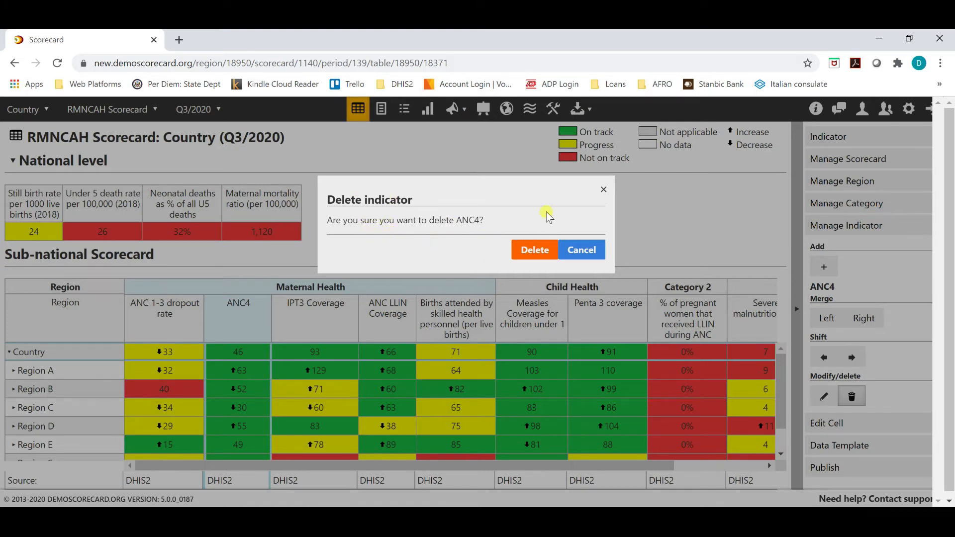
pyautogui.click(533, 254)
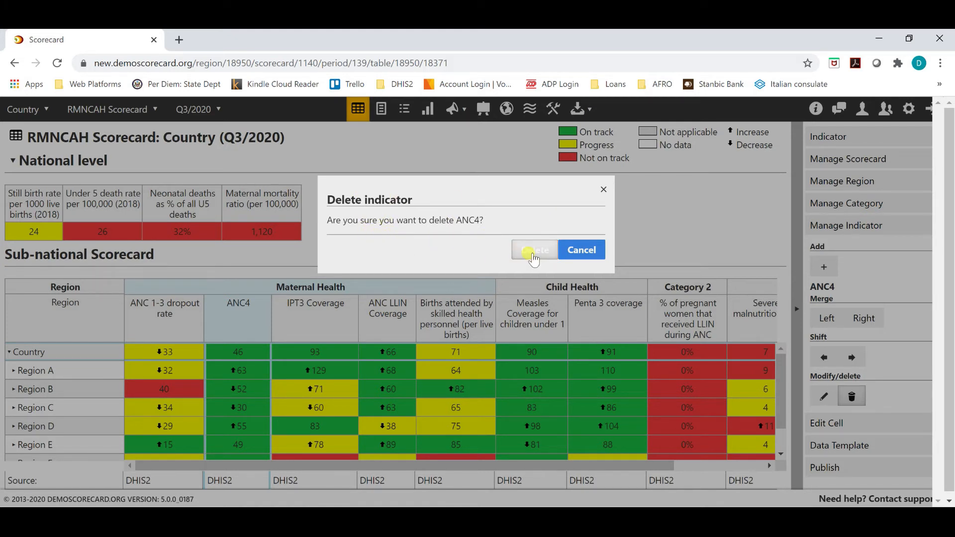
pyautogui.click(604, 189)
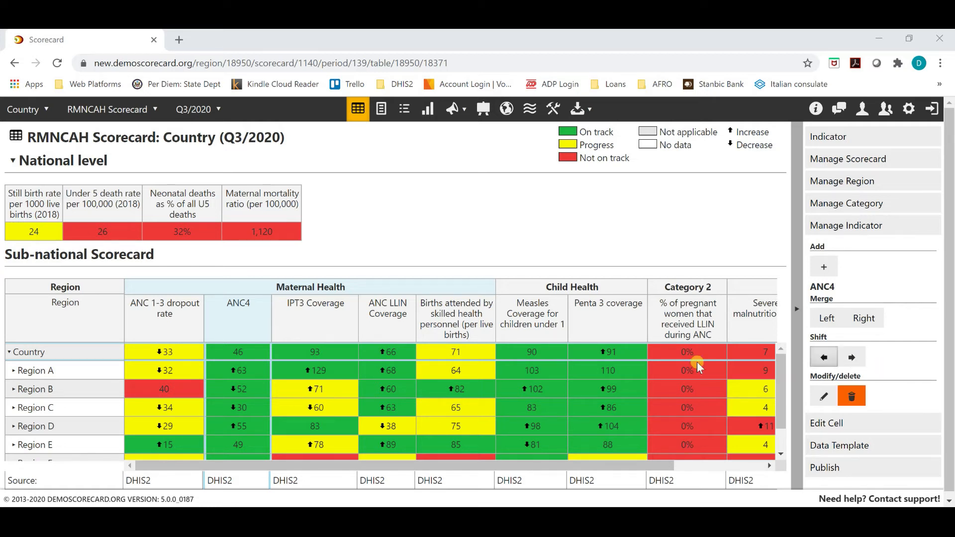
pyautogui.moveTo(294, 137); pyautogui.dragTo(215, 140)
pyautogui.click(314, 150)
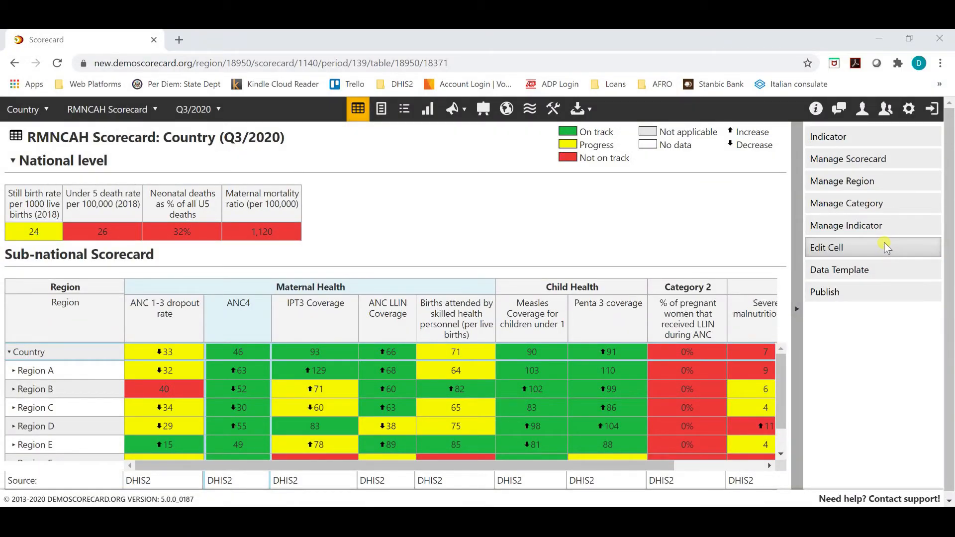
# Set the ANC4 cell value for Country to 87 and delete that cell's value.
pyautogui.click(888, 247)
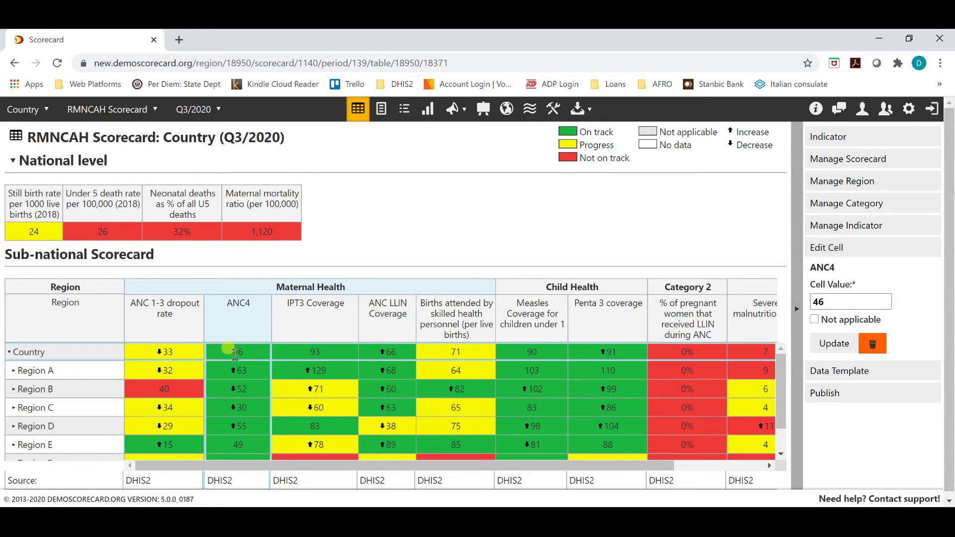
pyautogui.click(846, 300)
pyautogui.write('.2')
pyautogui.press('BackSpace')
pyautogui.press('BackSpace')
pyautogui.press('BackSpace')
pyautogui.press('BackSpace')
pyautogui.write('0')
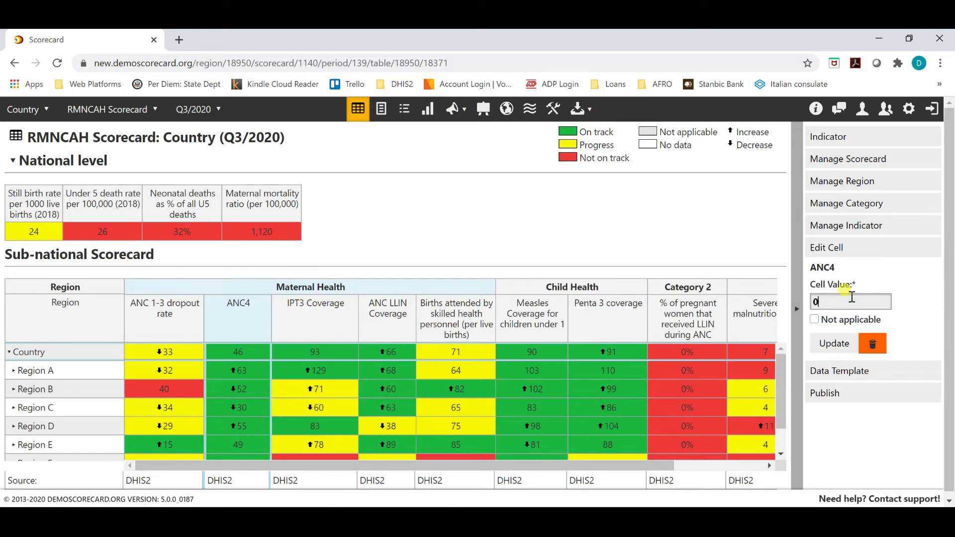
pyautogui.press('BackSpace')
pyautogui.write('87')
pyautogui.click(836, 343)
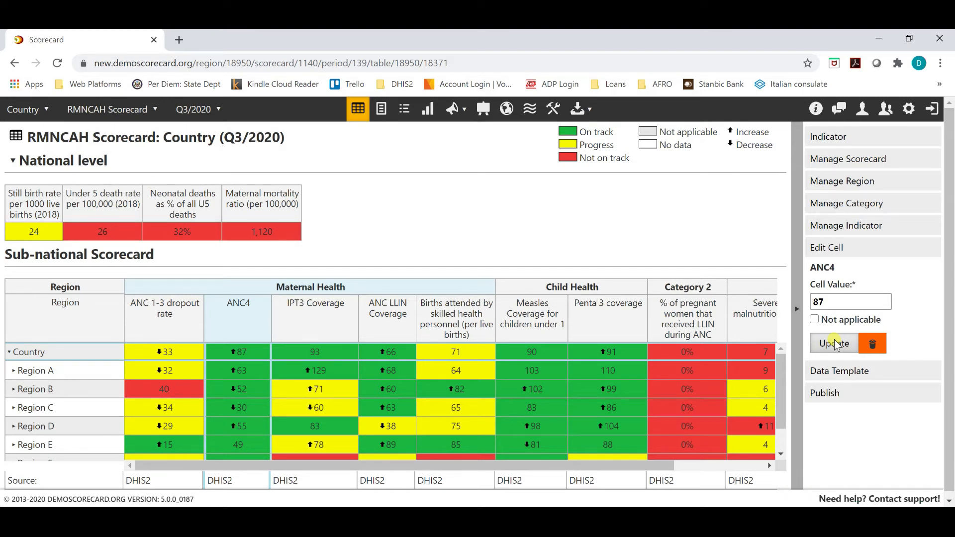
pyautogui.click(871, 345)
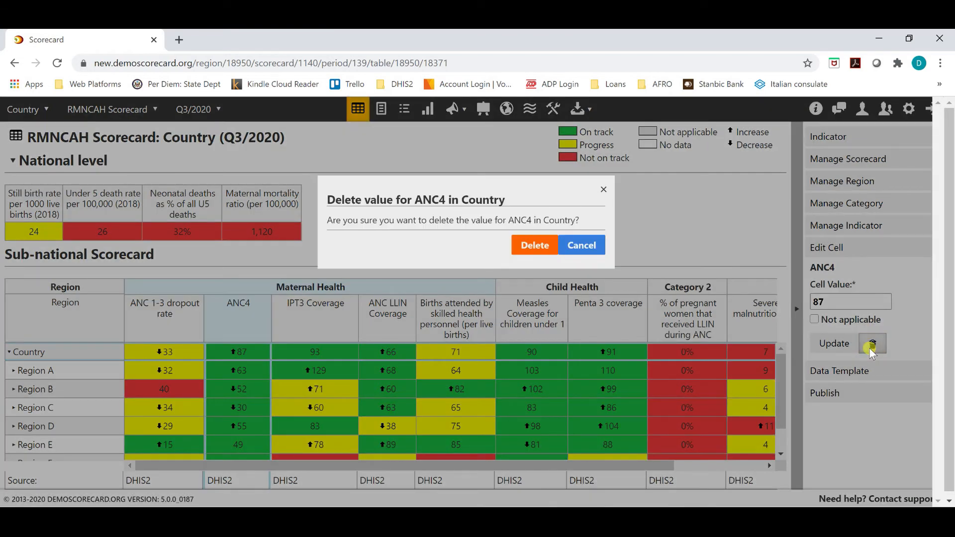
pyautogui.click(530, 246)
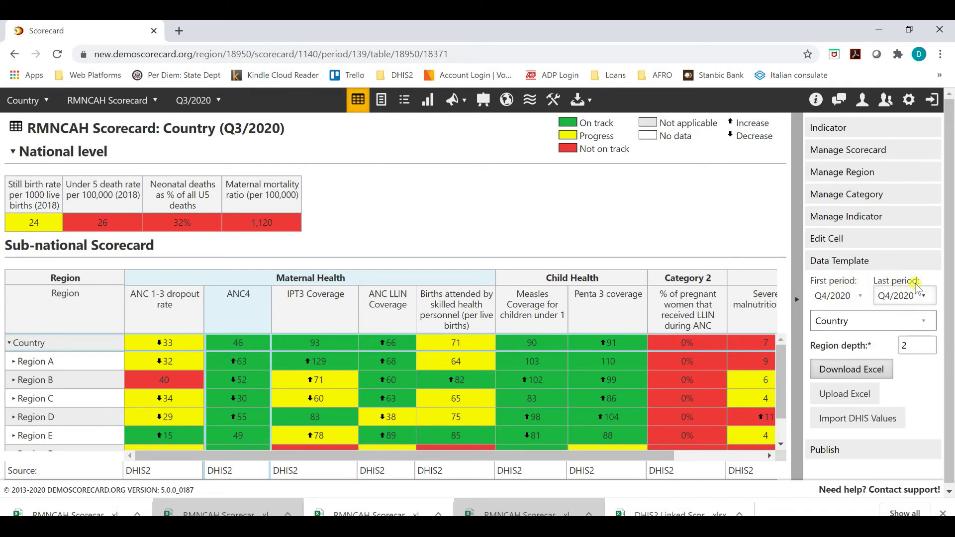
# Change the data template's region to Region A and return it to Country.
pyautogui.click(866, 324)
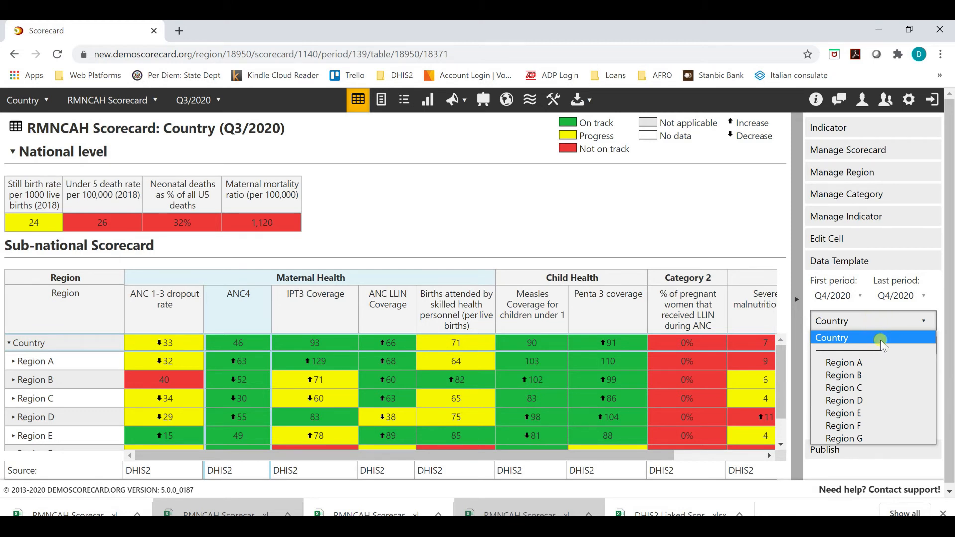
pyautogui.click(844, 338)
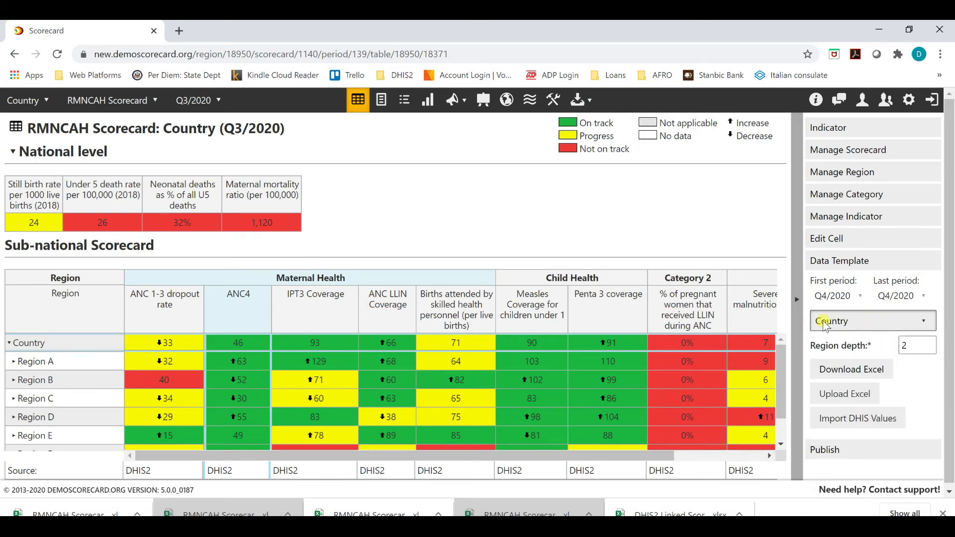
pyautogui.click(864, 328)
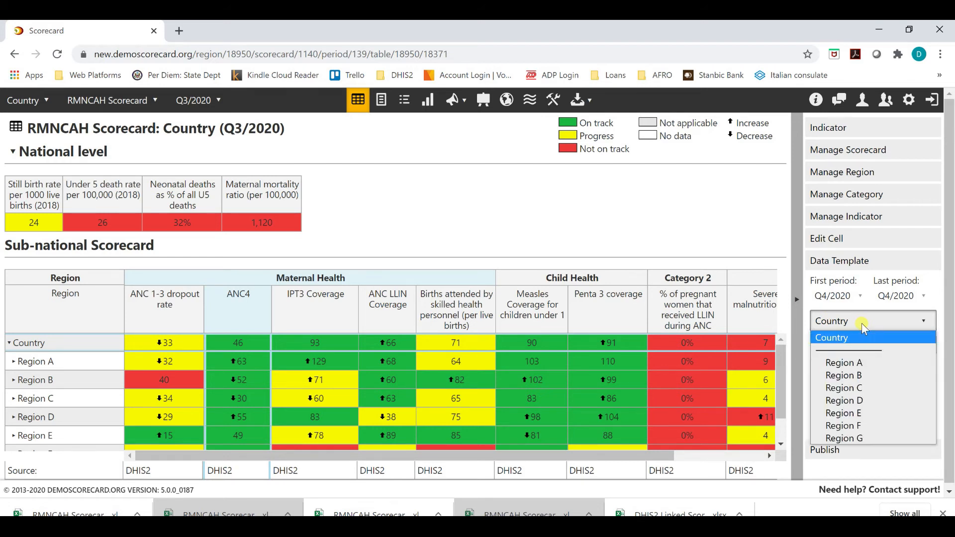
pyautogui.click(846, 364)
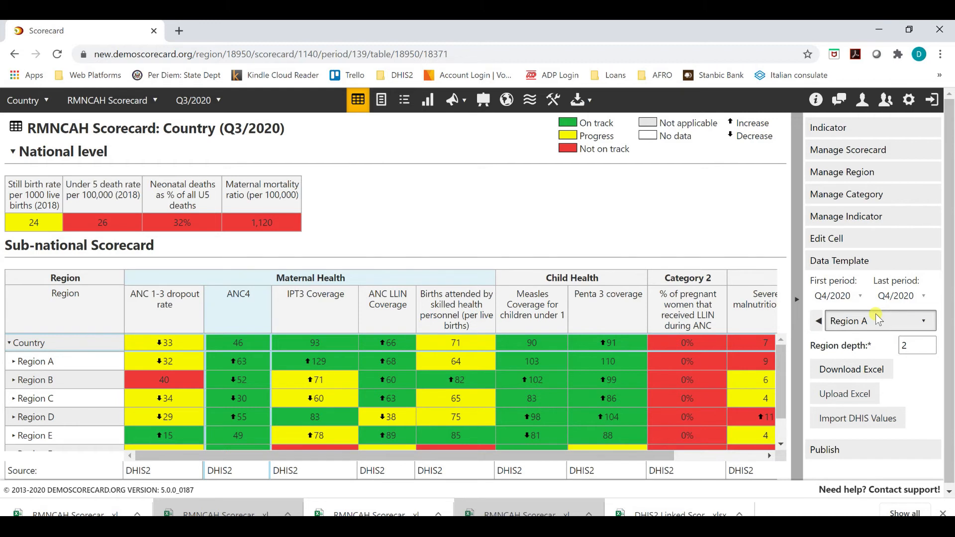
pyautogui.click(819, 322)
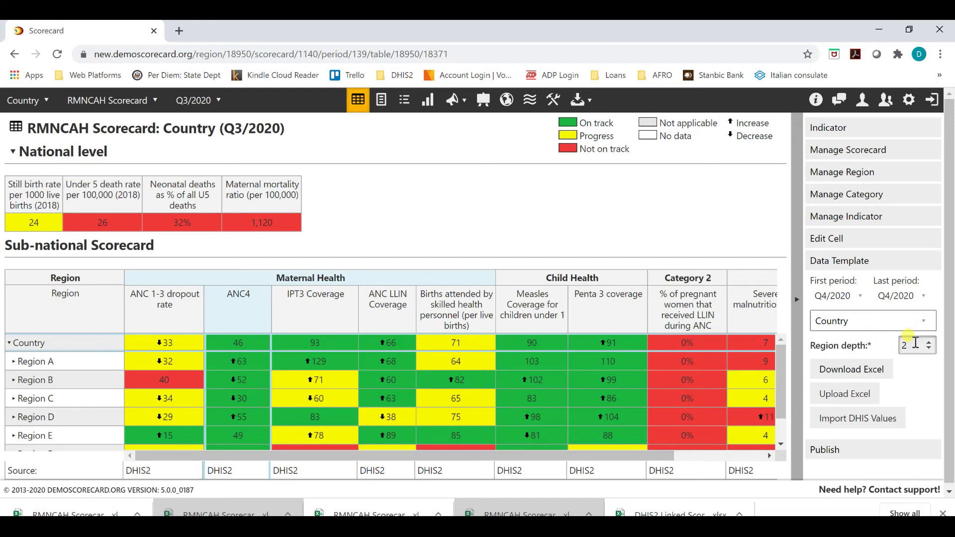
# Download the Excel data template for Country with a region depth of 2.
pyautogui.click(929, 341)
pyautogui.click(930, 349)
pyautogui.click(850, 373)
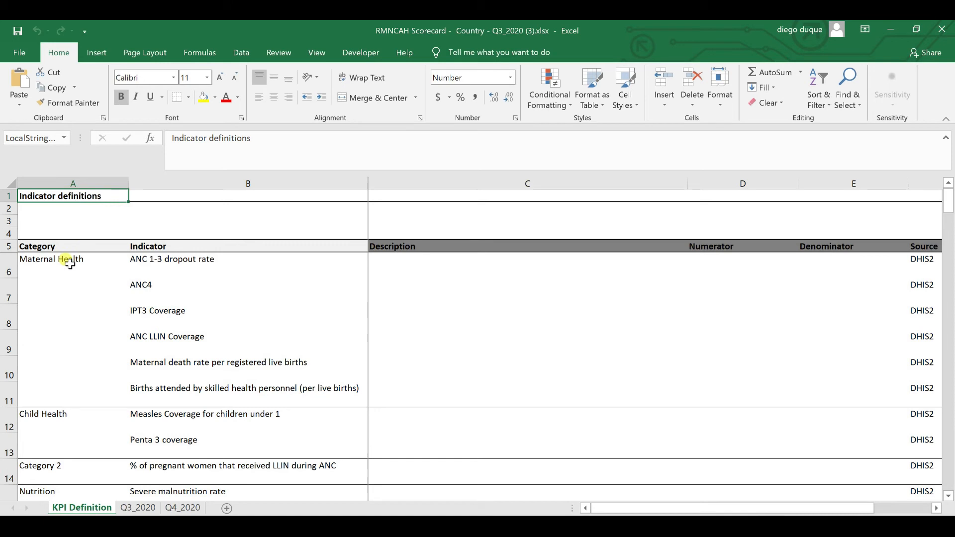
# In the downloaded Excel workbook, examine the indicator definition columns on the KPI Definition sheet and the regional values on the Q3_2020 sheet.
pyautogui.click(67, 281)
pyautogui.press('Up')
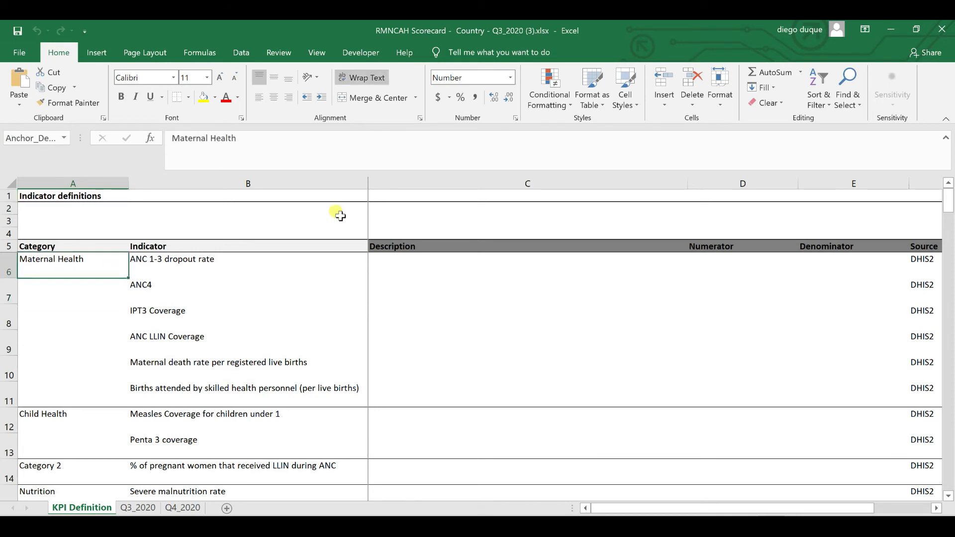
pyautogui.press('Right')
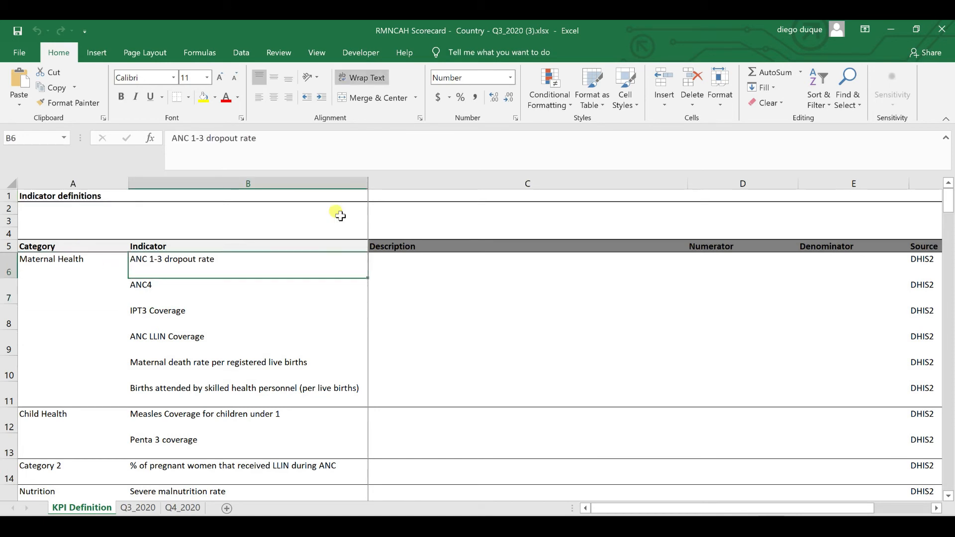
pyautogui.press('Right')
pyautogui.press('Right')
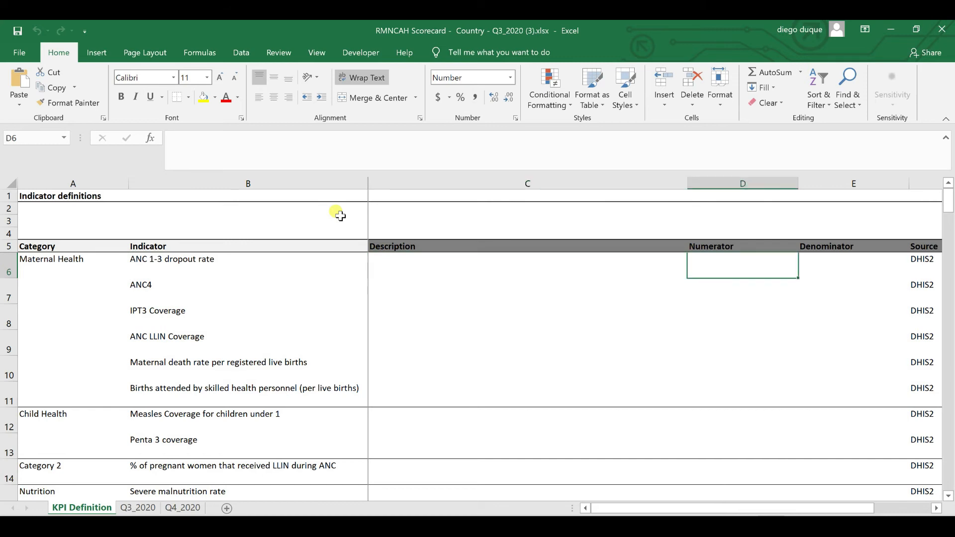
pyautogui.press('Right')
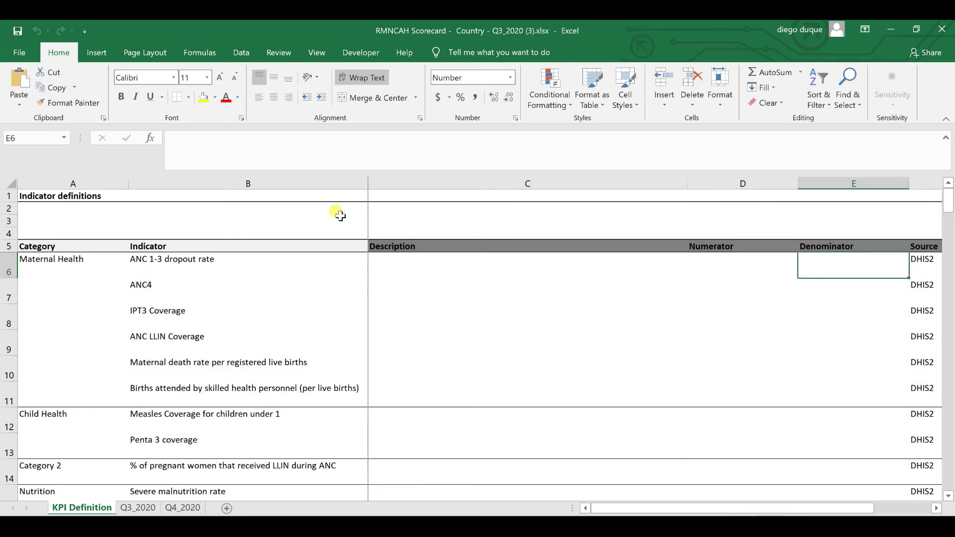
pyautogui.press('Right')
pyautogui.press('Left')
pyautogui.press('Left')
pyautogui.press('Left')
pyautogui.press('Left')
pyautogui.press('Left')
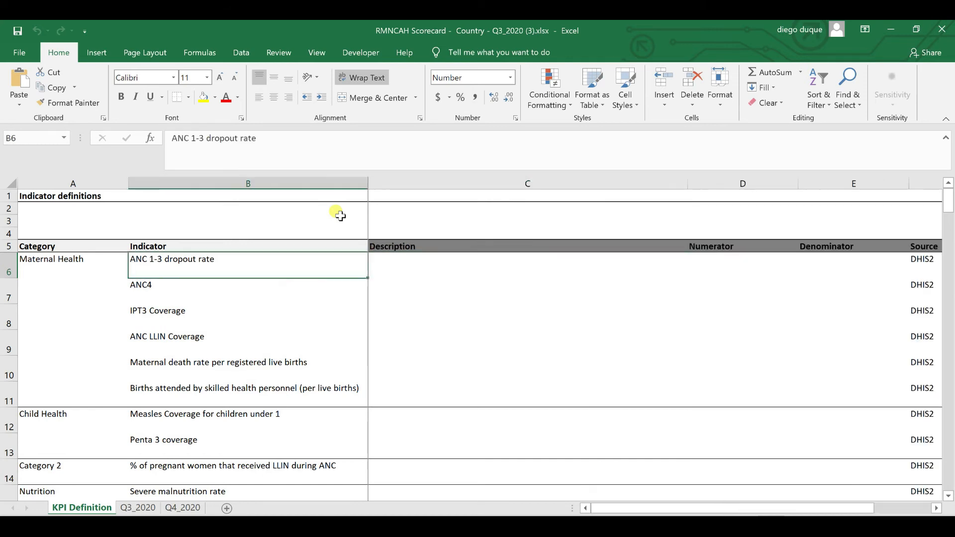
pyautogui.click(142, 508)
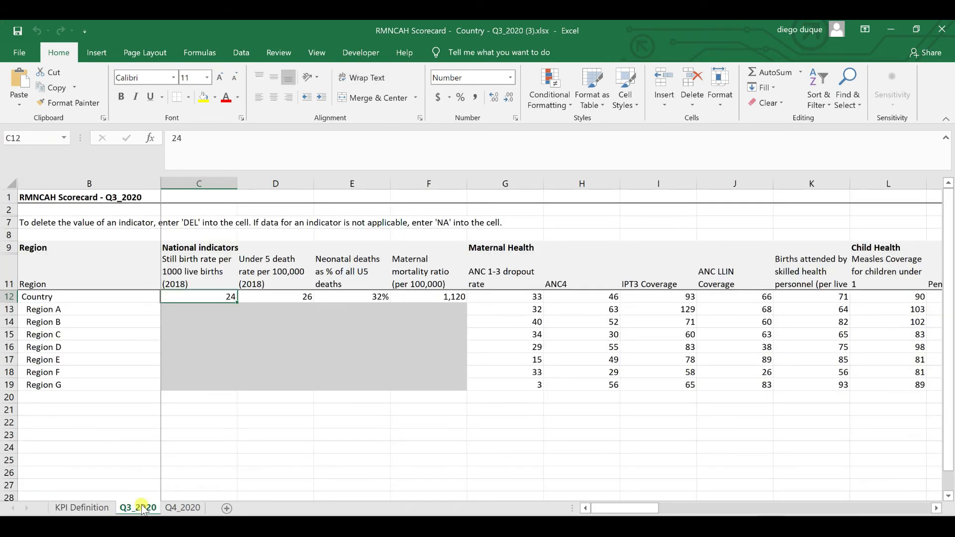
# On the Q4_2020 sheet, enter ANC 1-3 dropout rates 56, 67, 45, 34, 34 and 23 for Country and Regions A to E.
pyautogui.click(183, 509)
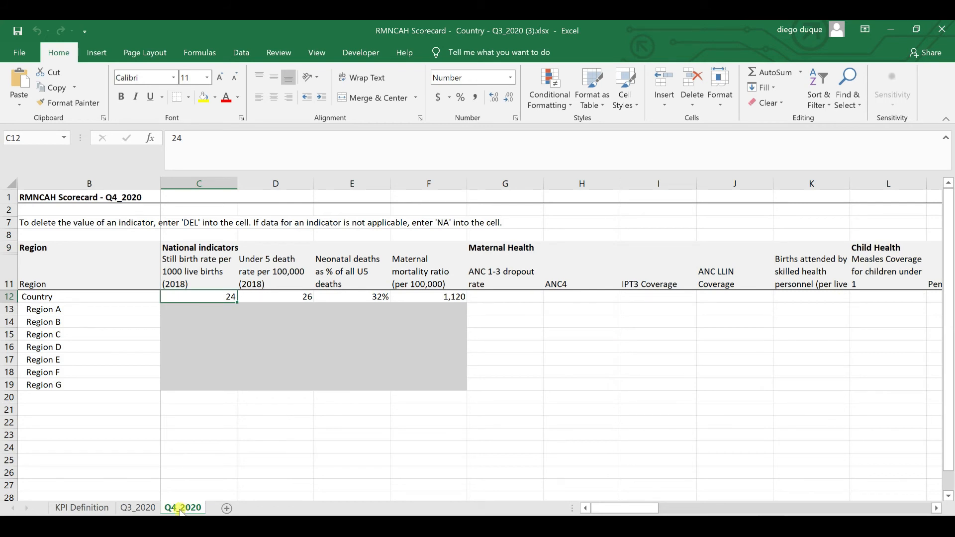
pyautogui.click(525, 299)
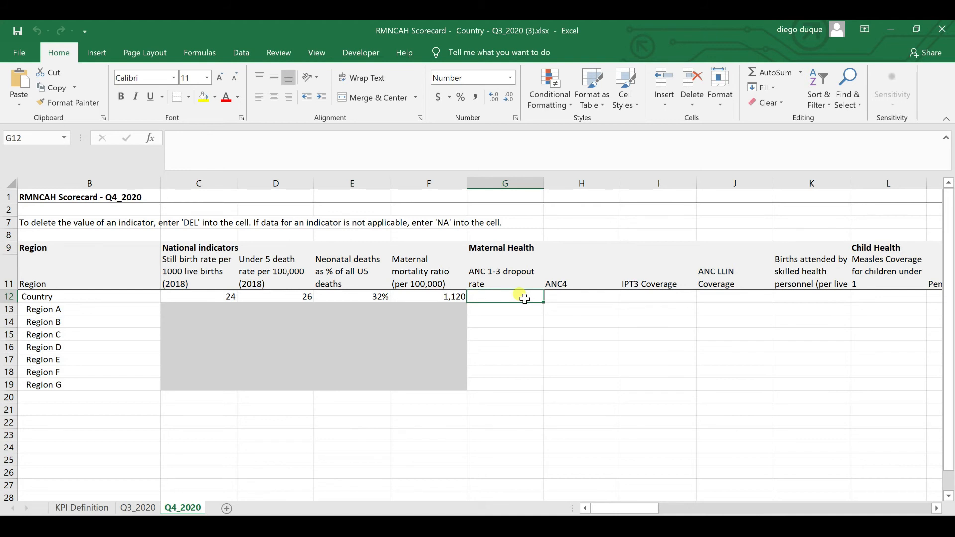
pyautogui.write('56')
pyautogui.press('Return')
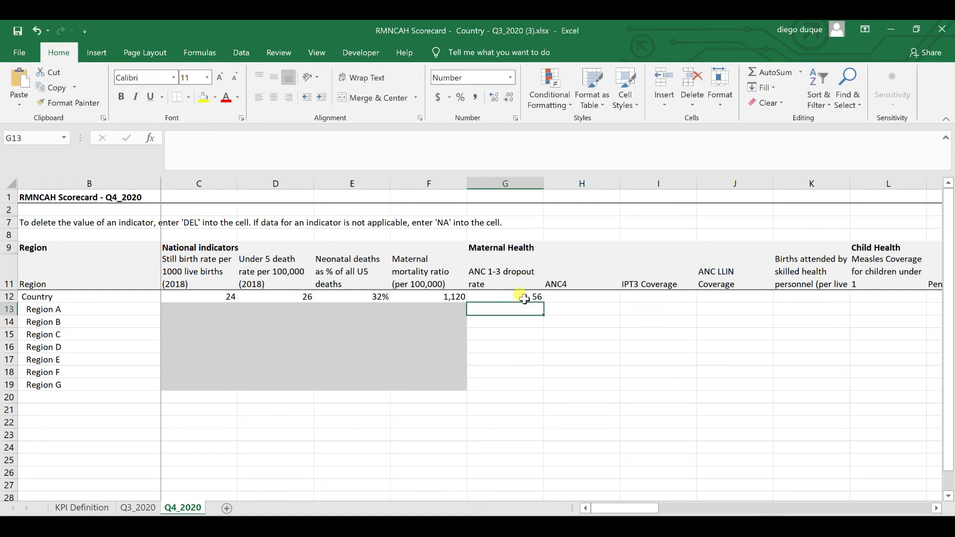
pyautogui.write('67')
pyautogui.press('Return')
pyautogui.write('45')
pyautogui.press('Return')
pyautogui.write('34')
pyautogui.press('Return')
pyautogui.write('34')
pyautogui.press('Return')
pyautogui.write('23')
pyautogui.press('Return')
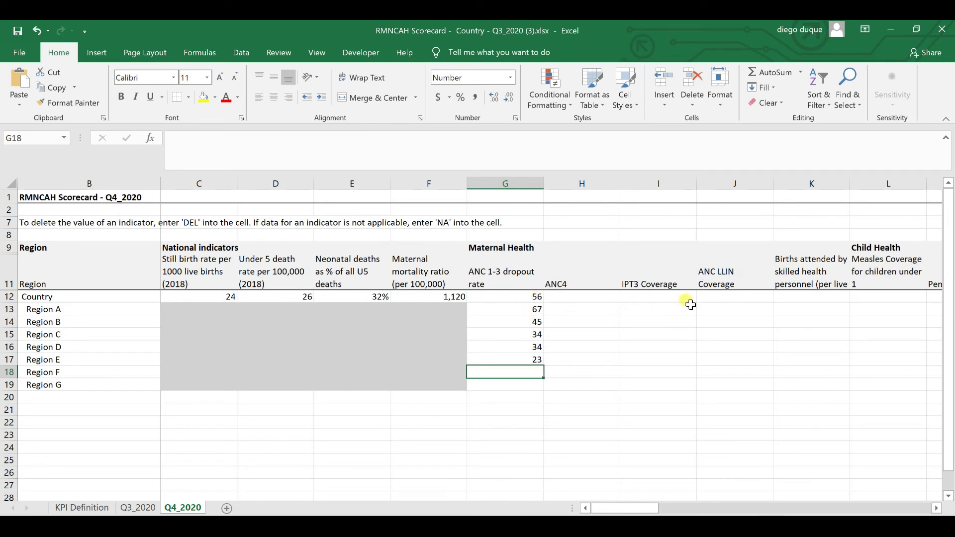
pyautogui.moveTo(591, 297); pyautogui.dragTo(591, 386)
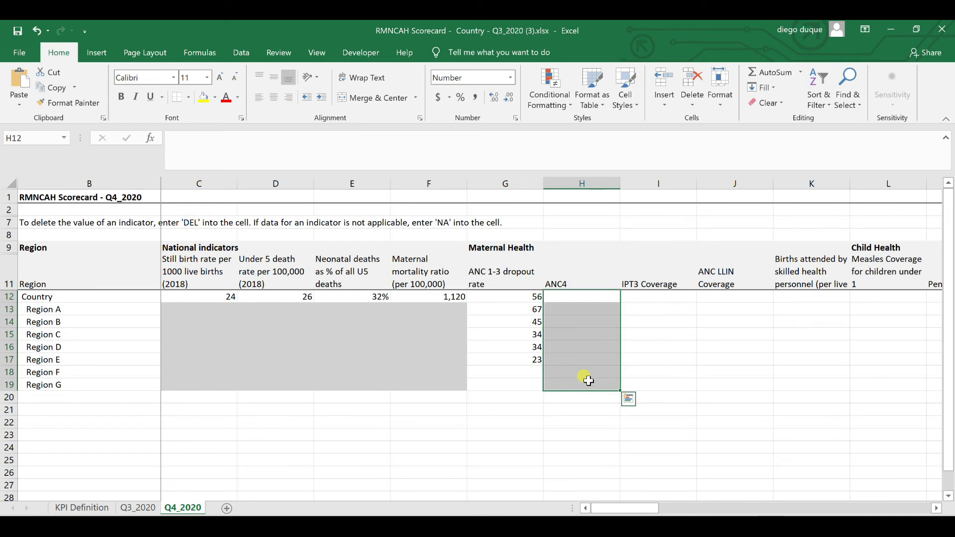
pyautogui.click(582, 270)
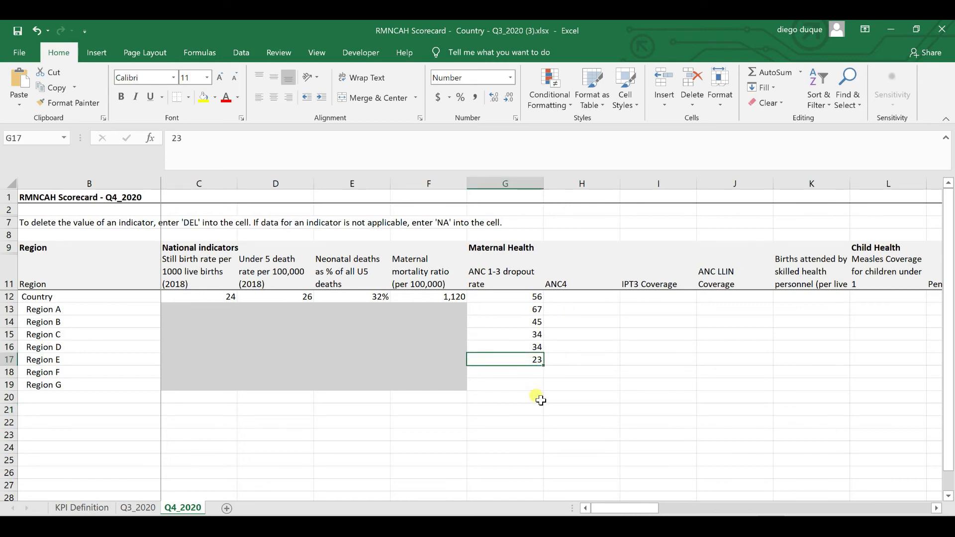
# Replace Region E's ANC 1-3 dropout rate with DEL, enter NA for Region F, and save the workbook.
pyautogui.press('Delete')
pyautogui.press('Down')
pyautogui.press('Up')
pyautogui.write('DEL')
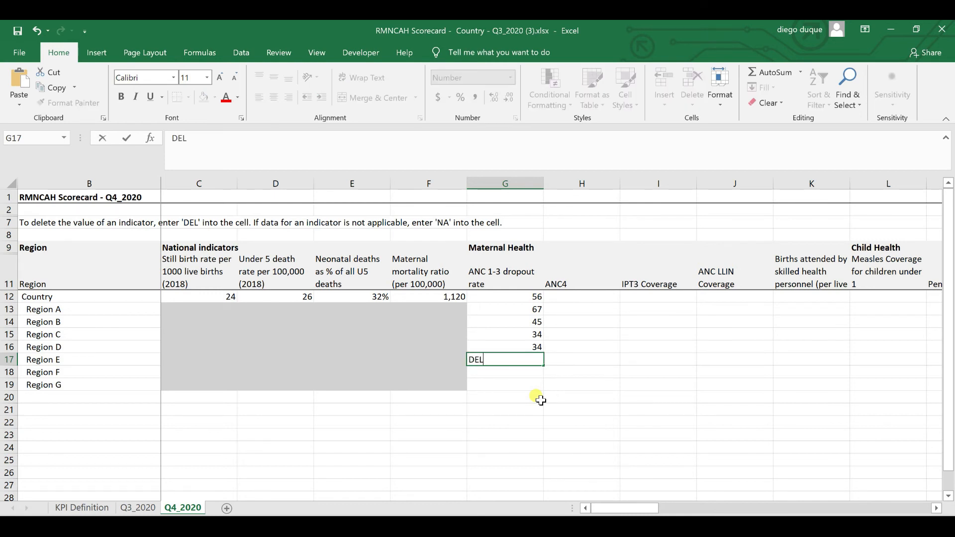
pyautogui.press('Return')
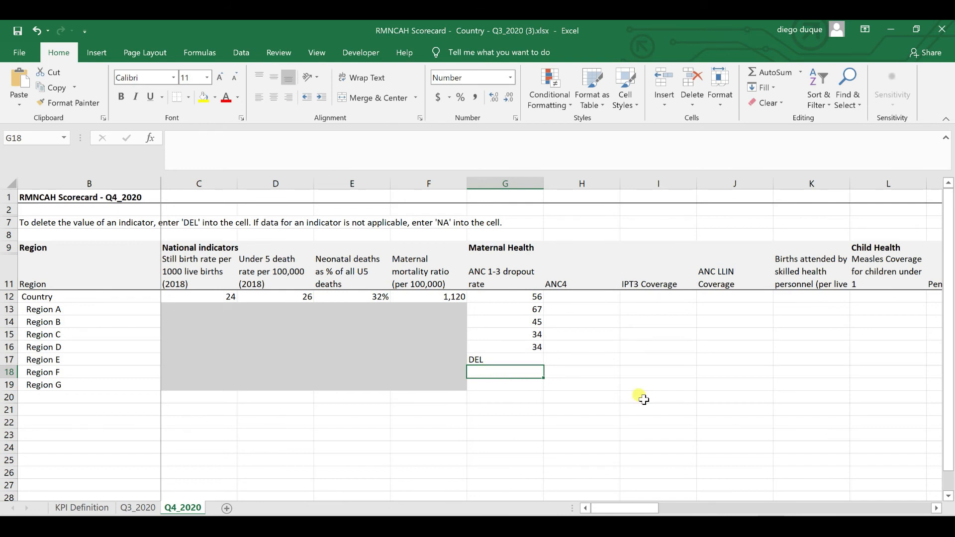
pyautogui.write('NA')
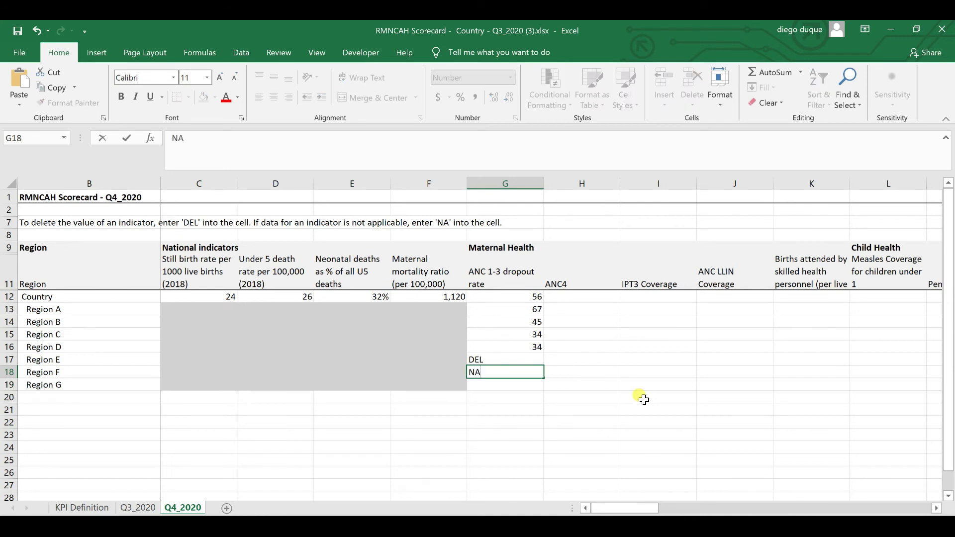
pyautogui.press('Return')
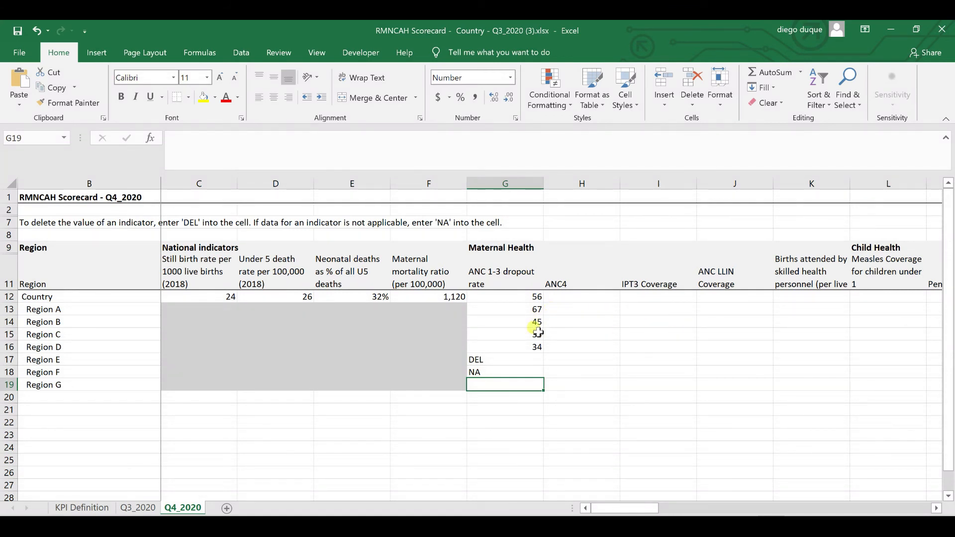
pyautogui.click(19, 33)
# Switch to the RMNCAH scorecard in the browser and display the Q4/2020 period.
pyautogui.hotkey('alt', 'Tab')
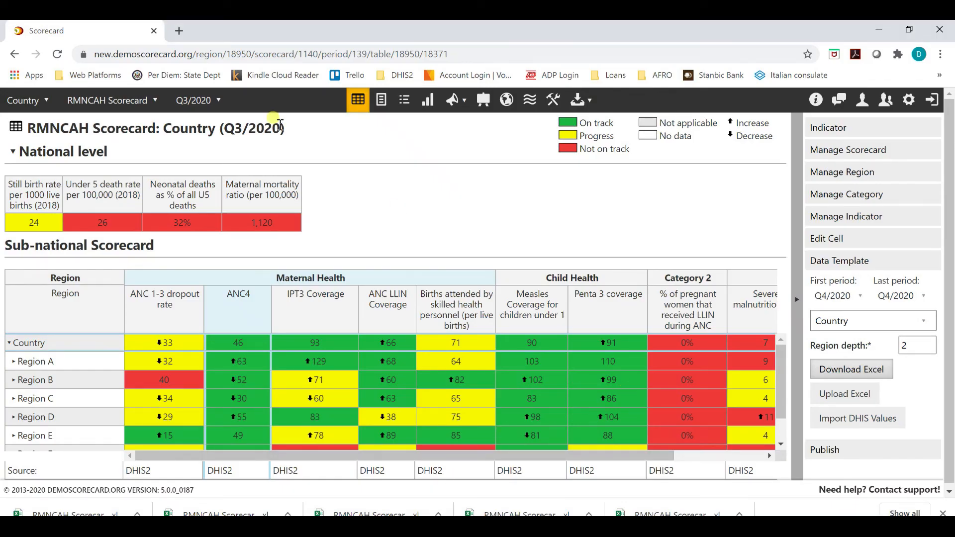
pyautogui.click(210, 106)
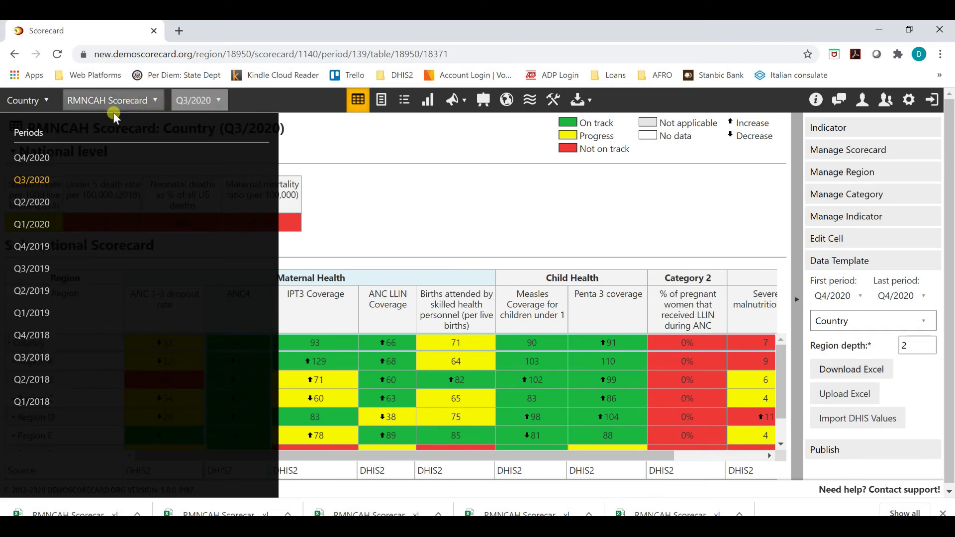
pyautogui.click(50, 158)
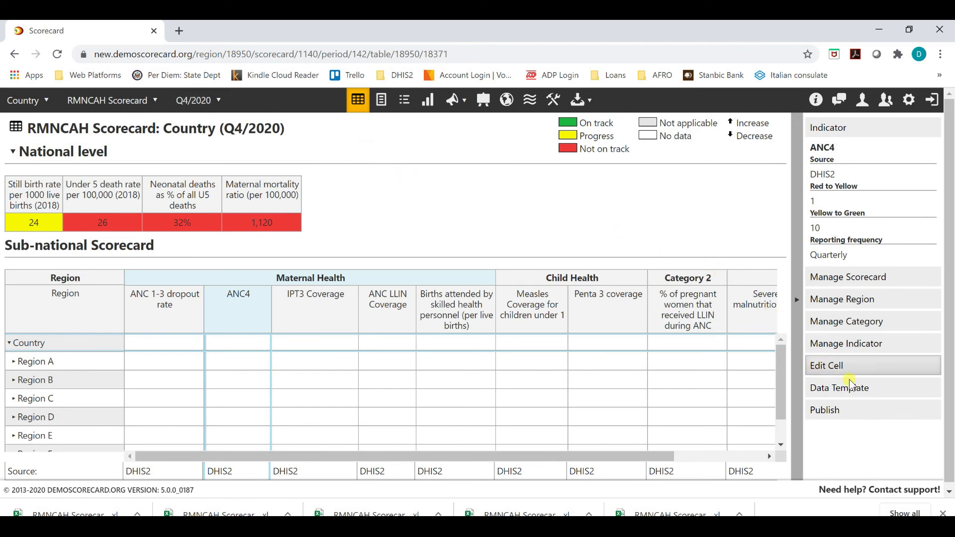
# Upload the data template "RMNCAH Scorecard - Country - Q3_2020 (3)" from the Downloads folder and check the ANC 1-3 dropout rate column.
pyautogui.click(874, 388)
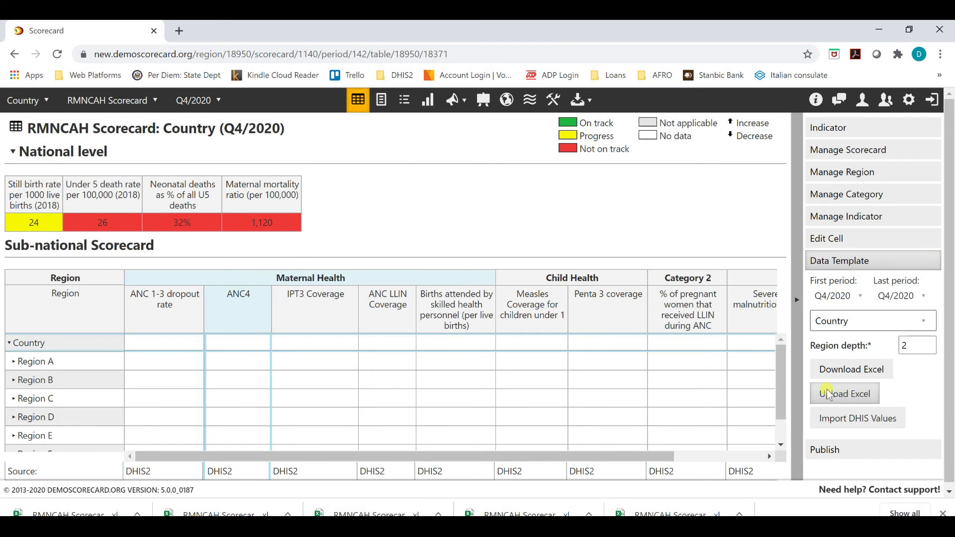
pyautogui.click(857, 394)
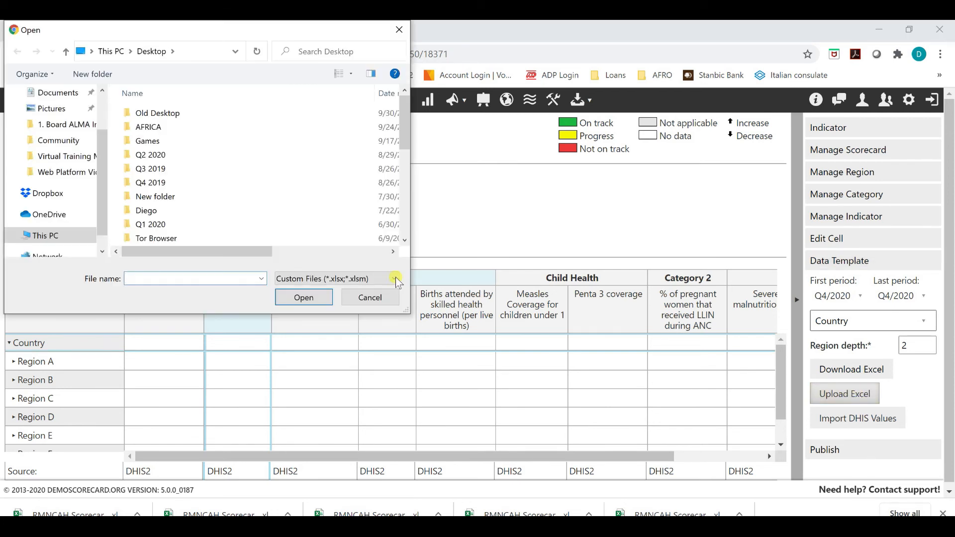
pyautogui.scroll(2, 48, 175)
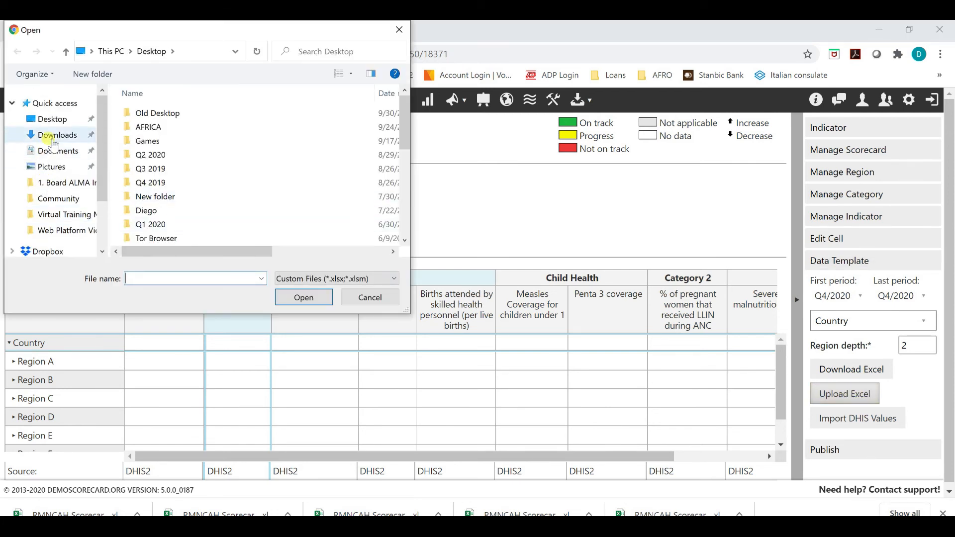
pyautogui.click(55, 135)
pyautogui.click(178, 130)
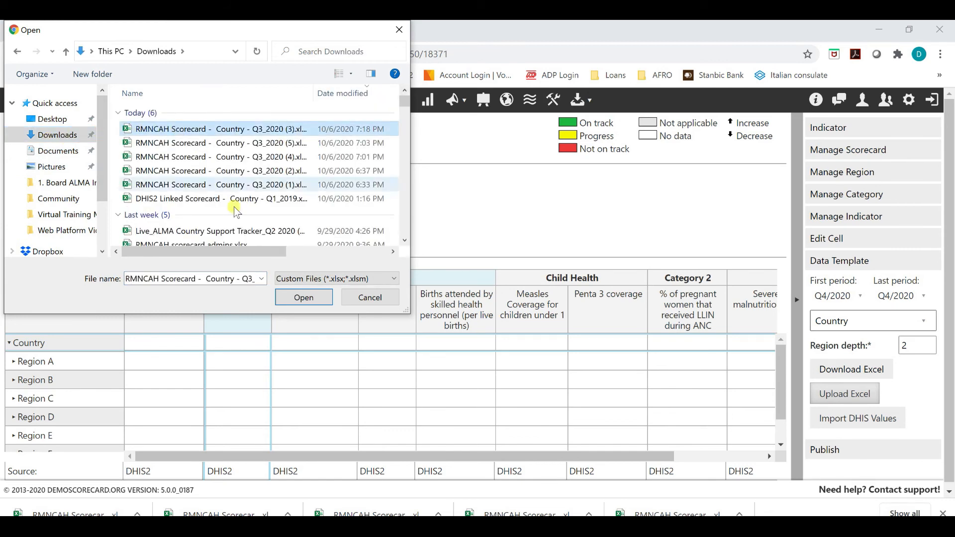
pyautogui.click(304, 297)
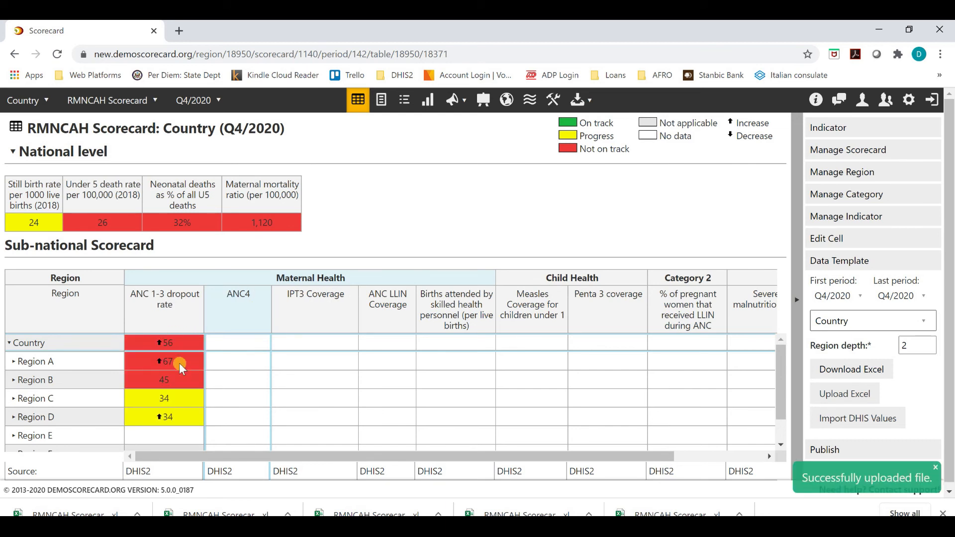
pyautogui.scroll(-1, 158, 378)
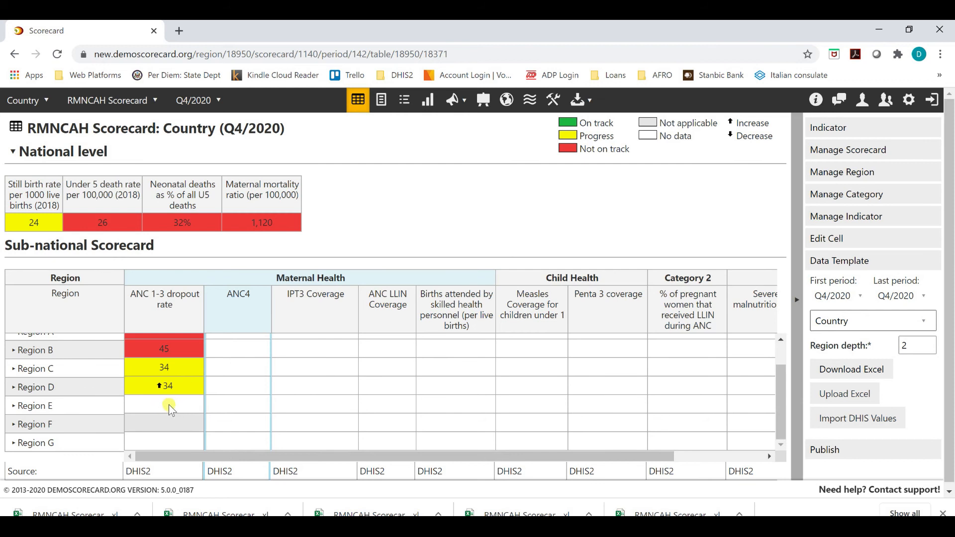
pyautogui.click(562, 527)
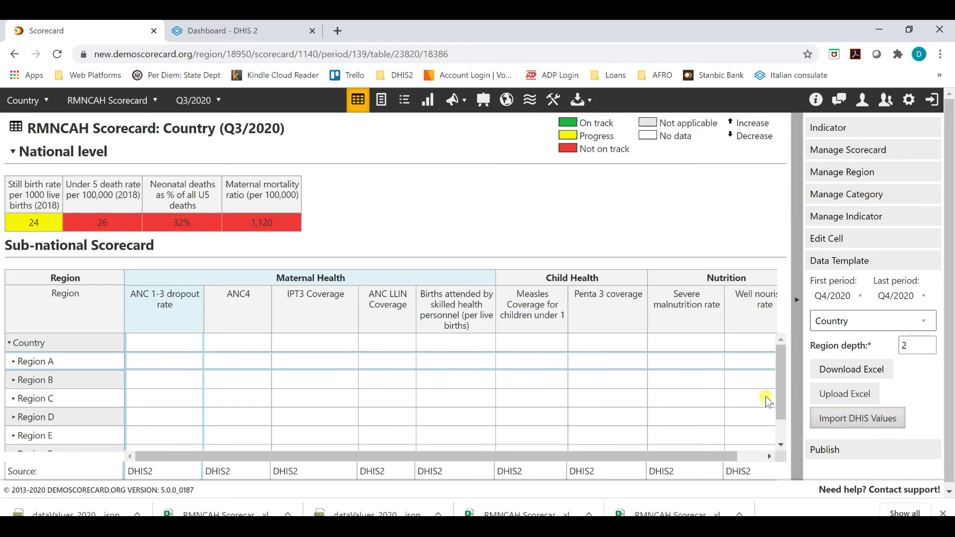
# Switch to the DHIS 2 dashboard, search its apps for alma and open Alma Export.
pyautogui.click(238, 32)
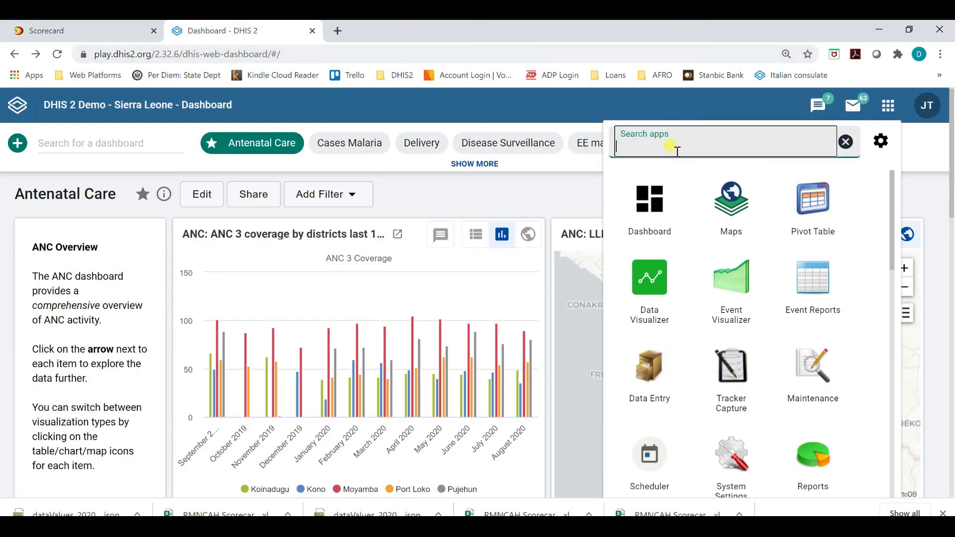
pyautogui.write('alma')
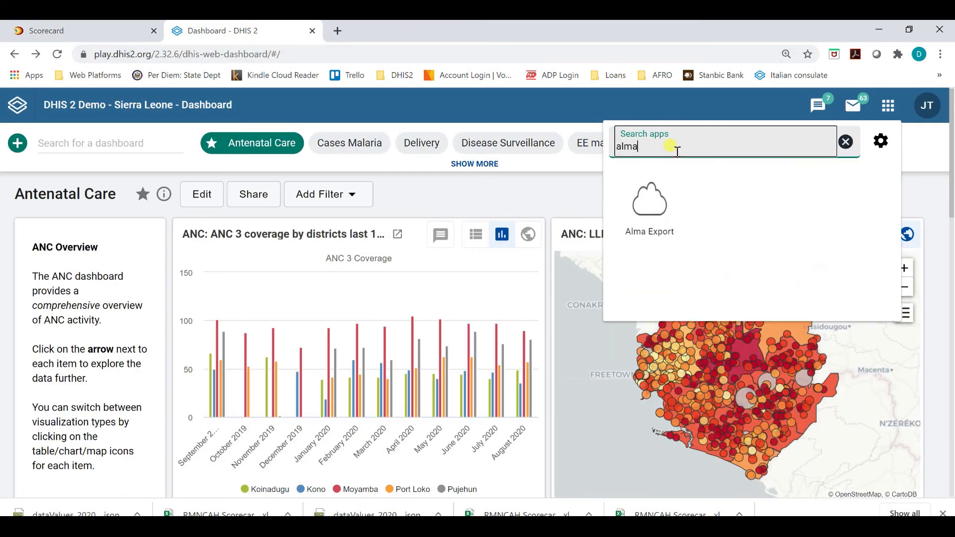
pyautogui.click(667, 201)
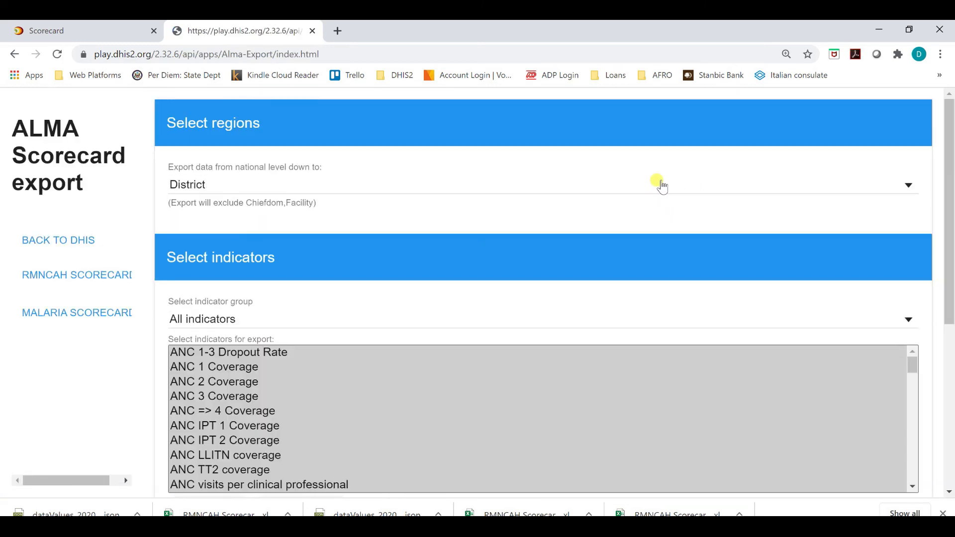
# Export the quarterly indicator values with both the start and end quarter set to Q3 2020.
pyautogui.scroll(-6, 490, 213)
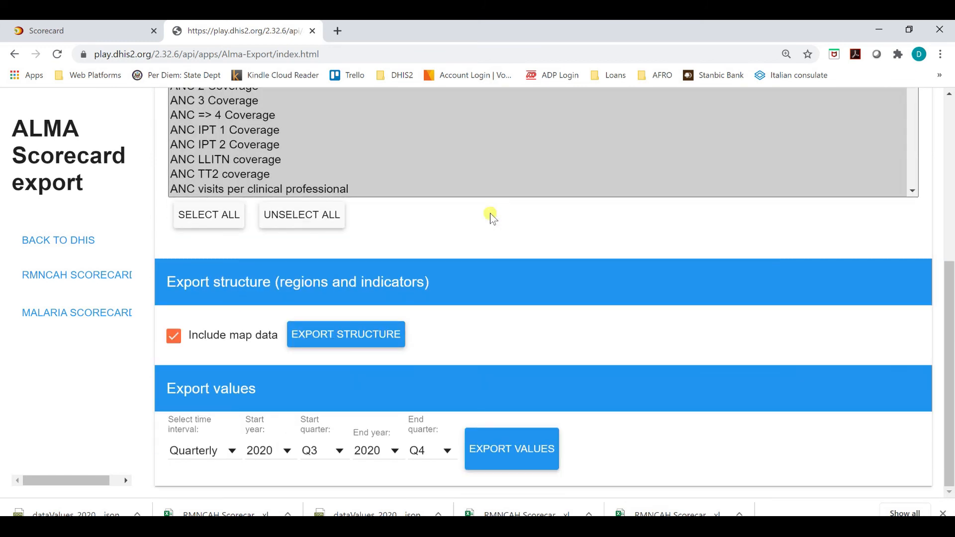
pyautogui.click(337, 451)
pyautogui.click(451, 453)
pyautogui.click(448, 456)
pyautogui.click(422, 415)
pyautogui.click(520, 456)
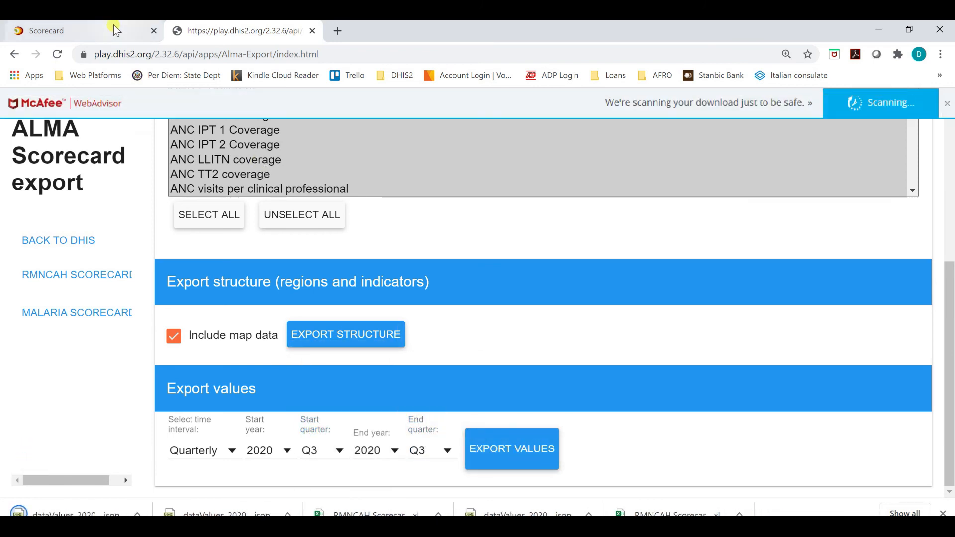
# Return to the RMNCAH scorecard and import the DHIS values from dataValues_2020Q3 (3).json.
pyautogui.click(114, 27)
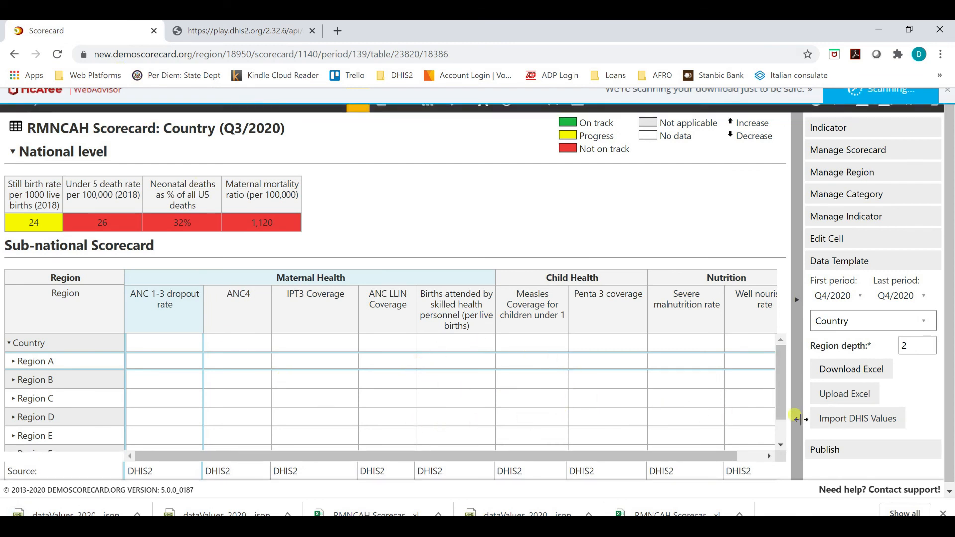
pyautogui.click(861, 423)
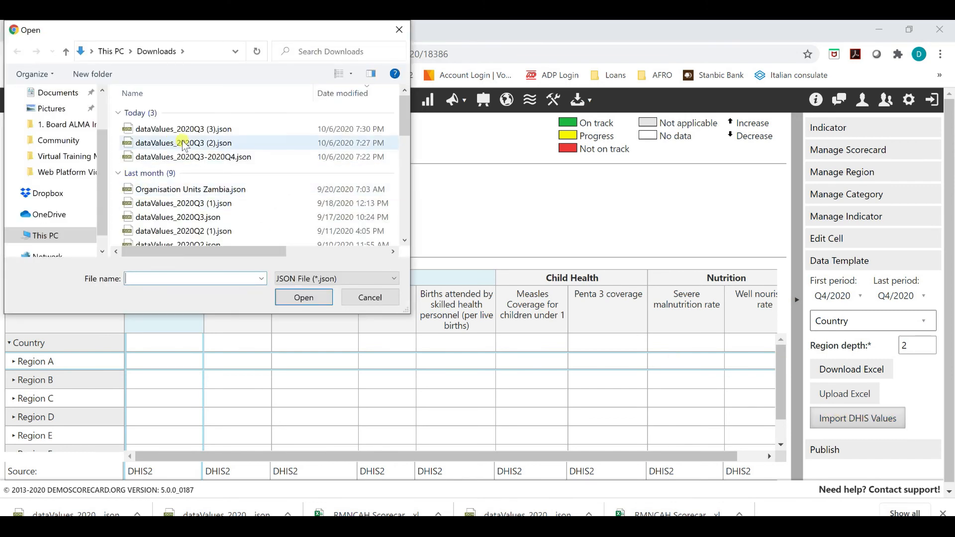
pyautogui.click(185, 130)
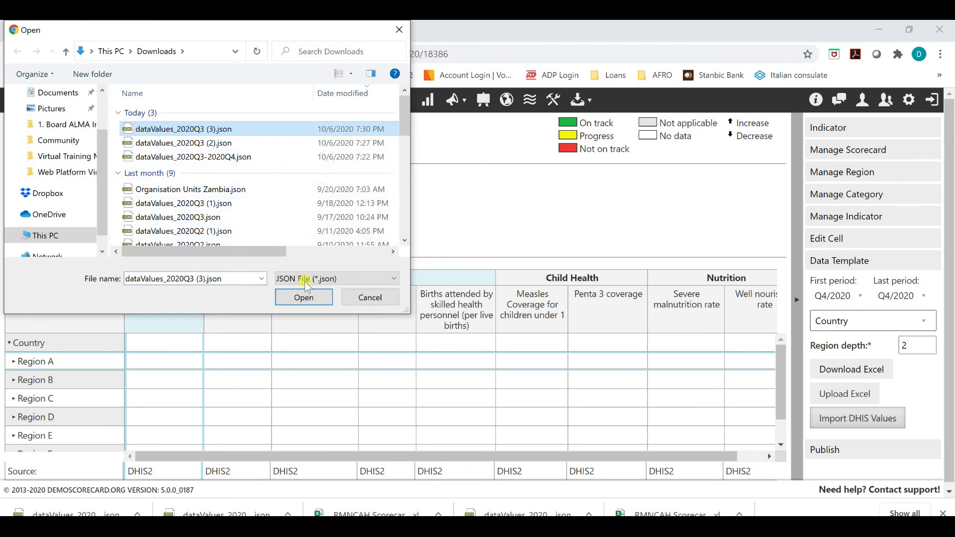
pyautogui.click(303, 298)
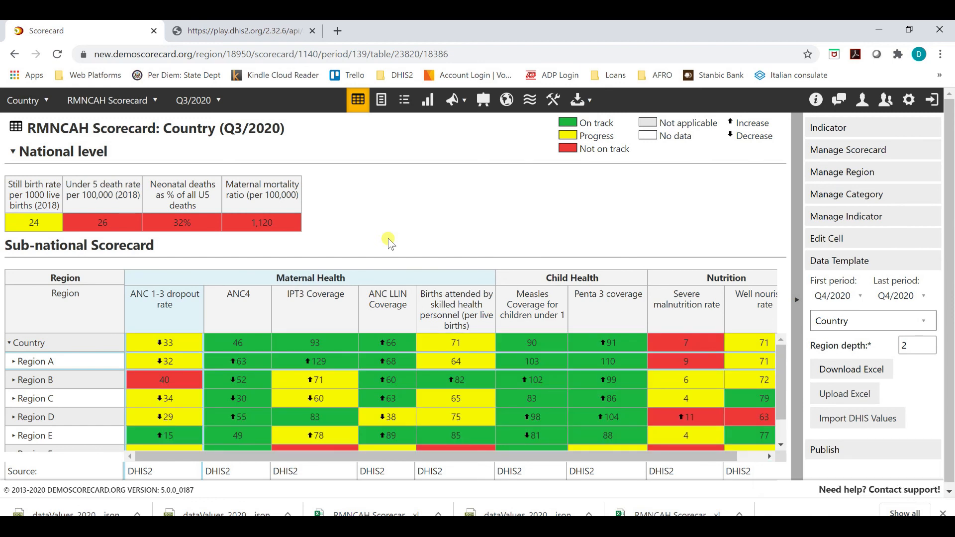
pyautogui.click(593, 527)
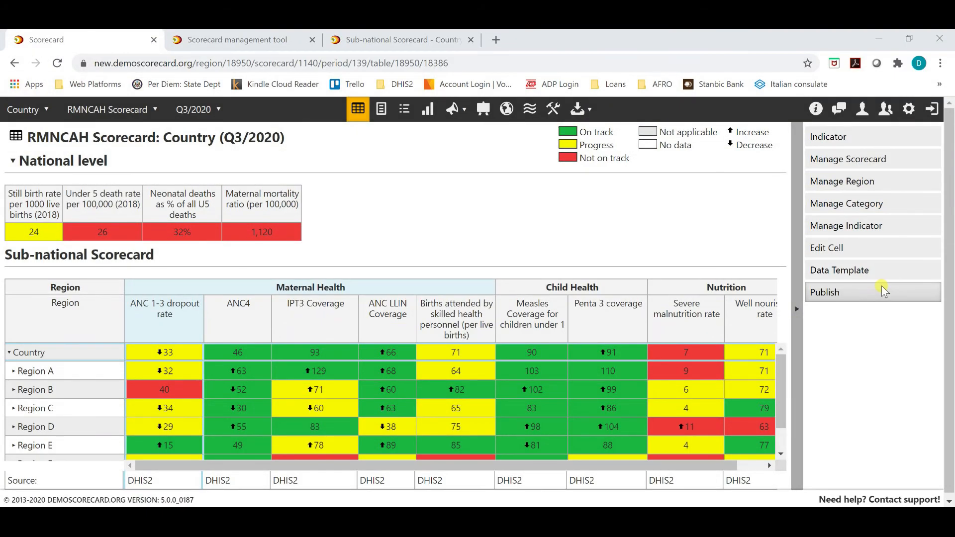
# Download the Q3/2020 RMNCAH scorecard as a PDF, view it in Acrobat Reader and return to the scorecard.
pyautogui.click(884, 292)
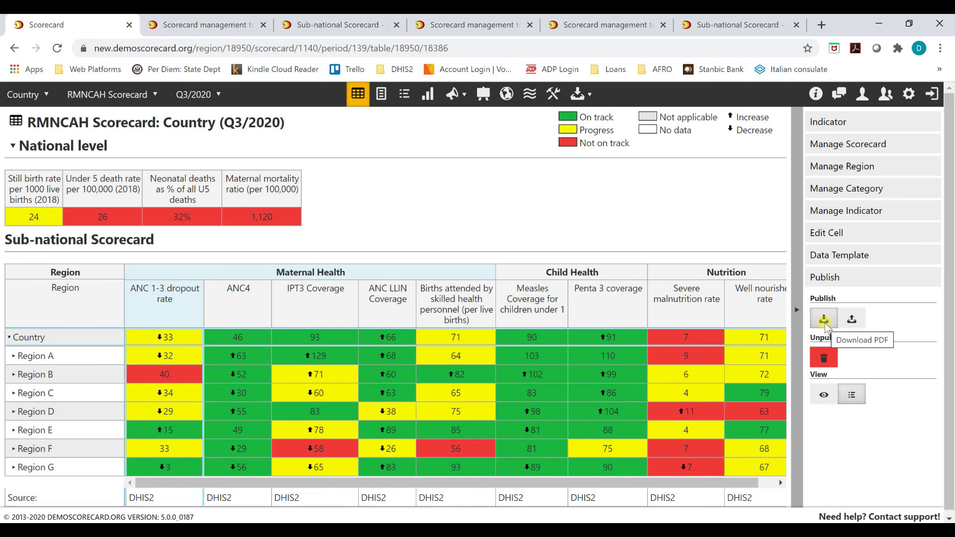
pyautogui.click(825, 321)
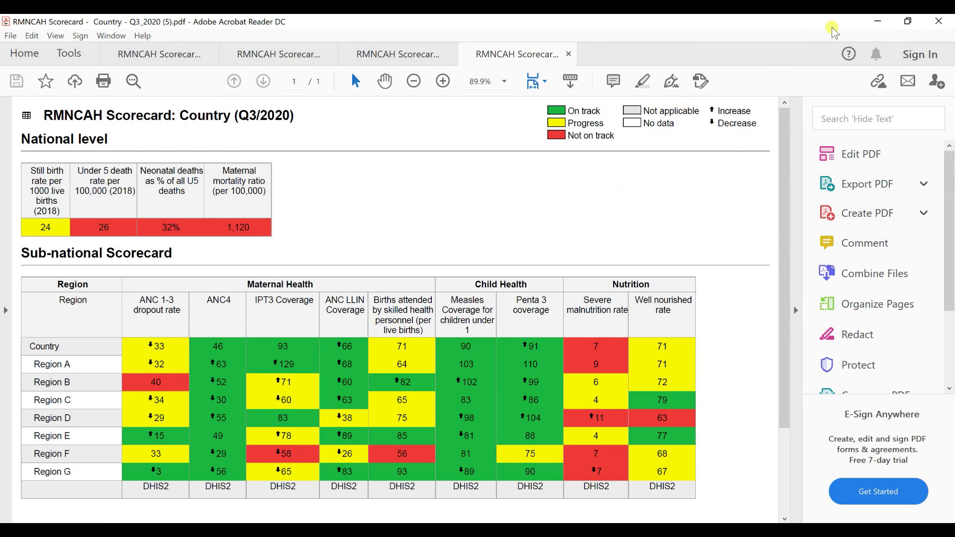
pyautogui.click(877, 22)
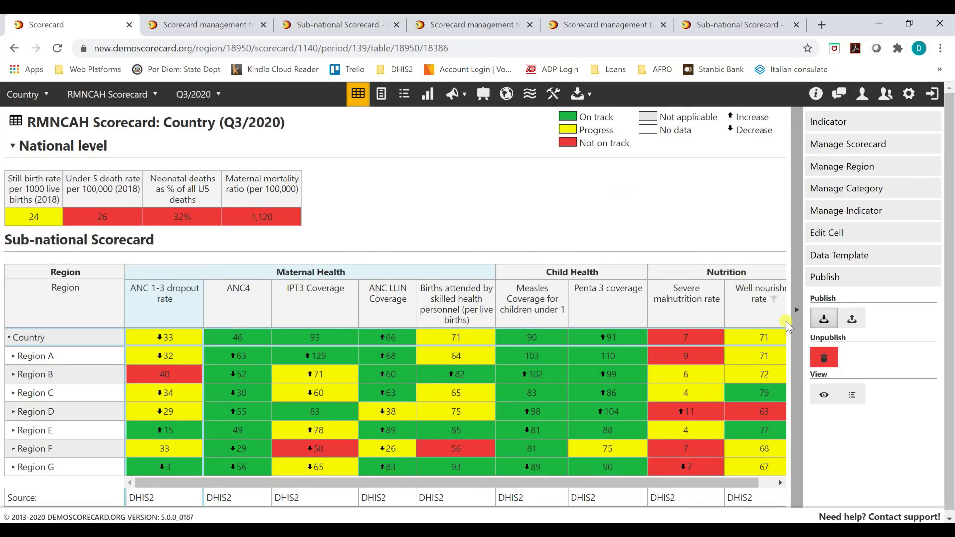
# Publish the Q3/2020 RMNCAH scorecard as a PDF report and view the published report.
pyautogui.click(854, 319)
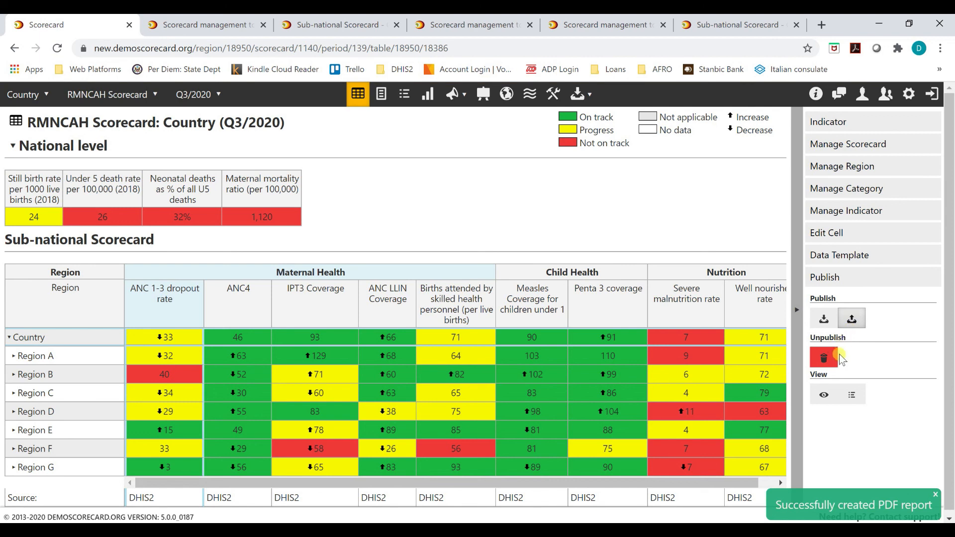
pyautogui.click(821, 396)
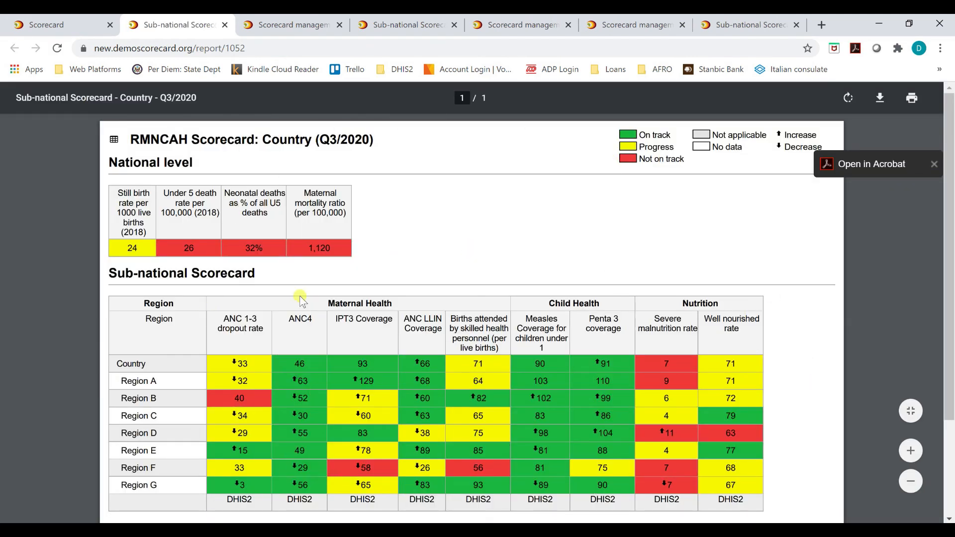
pyautogui.click(47, 22)
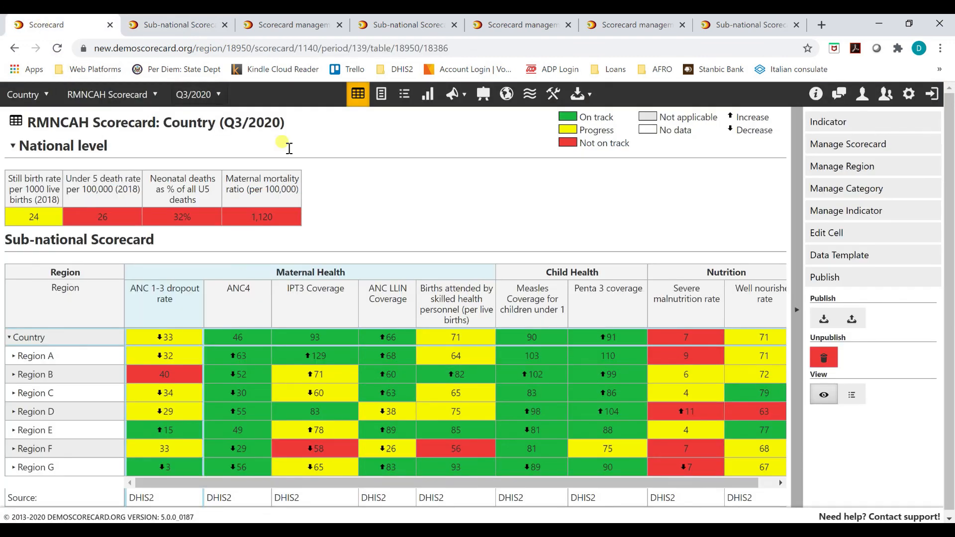
# View the list of published scorecard reports for Country and return to the scorecard.
pyautogui.click(855, 397)
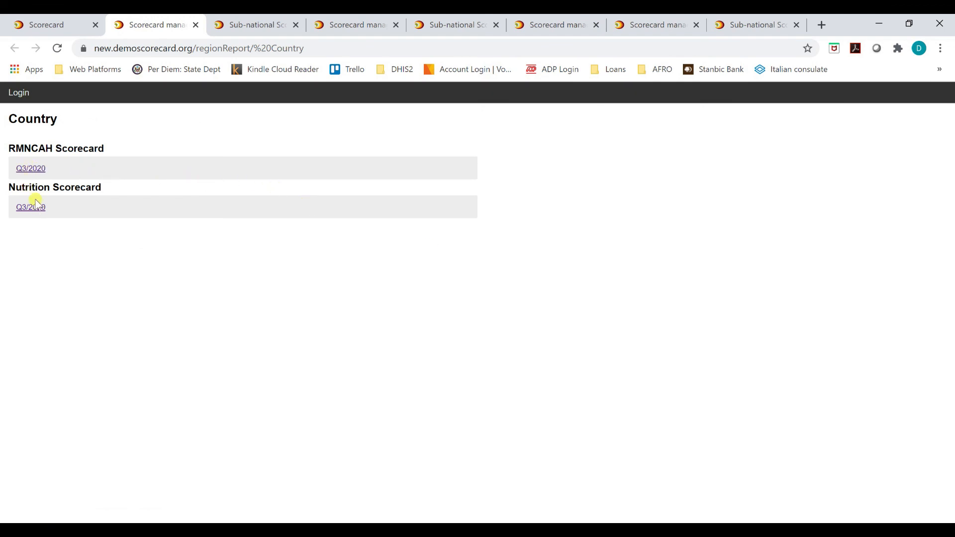
pyautogui.click(42, 26)
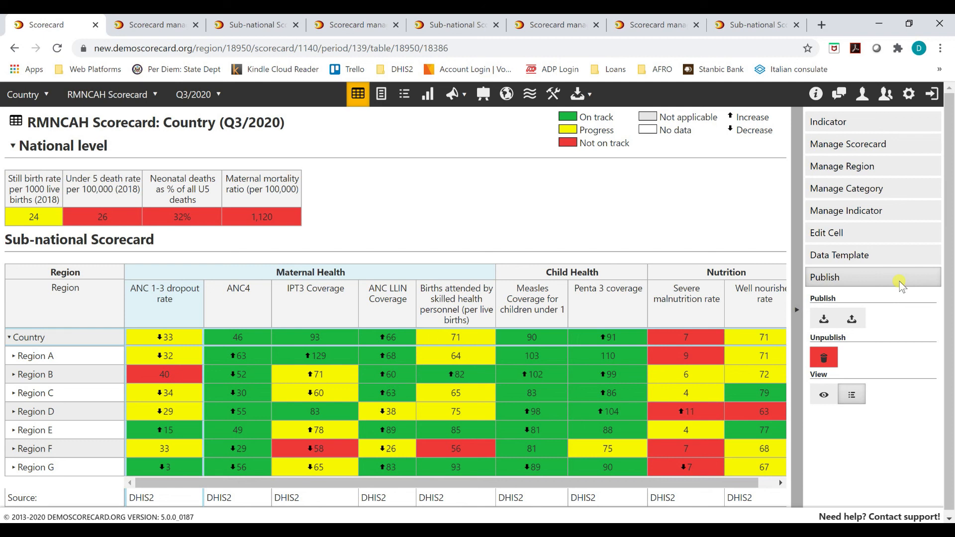
pyautogui.click(634, 530)
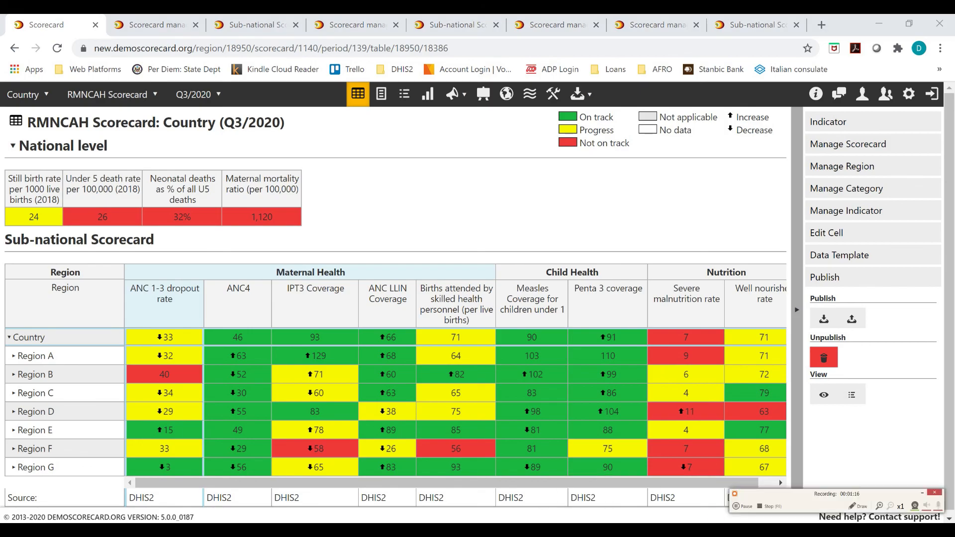